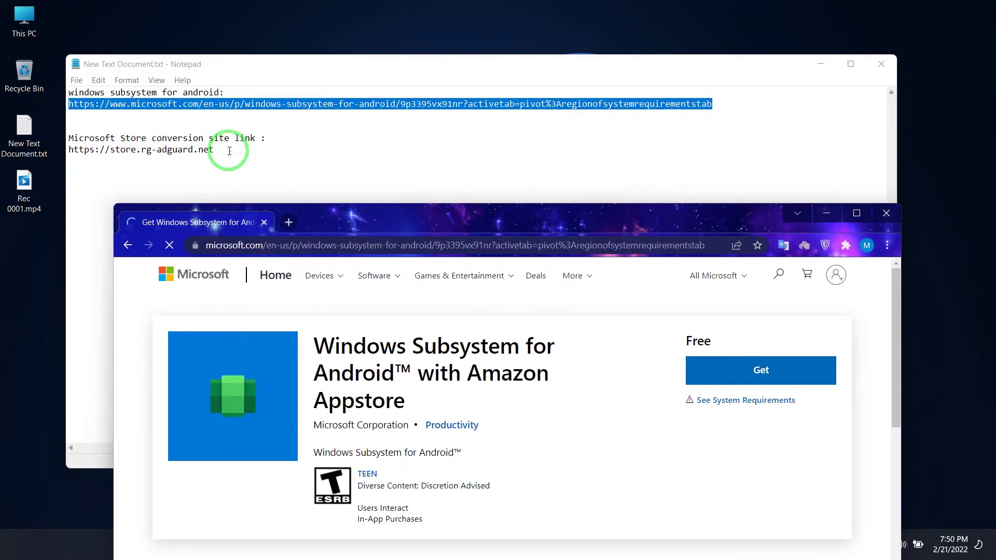
right_click(70, 151)
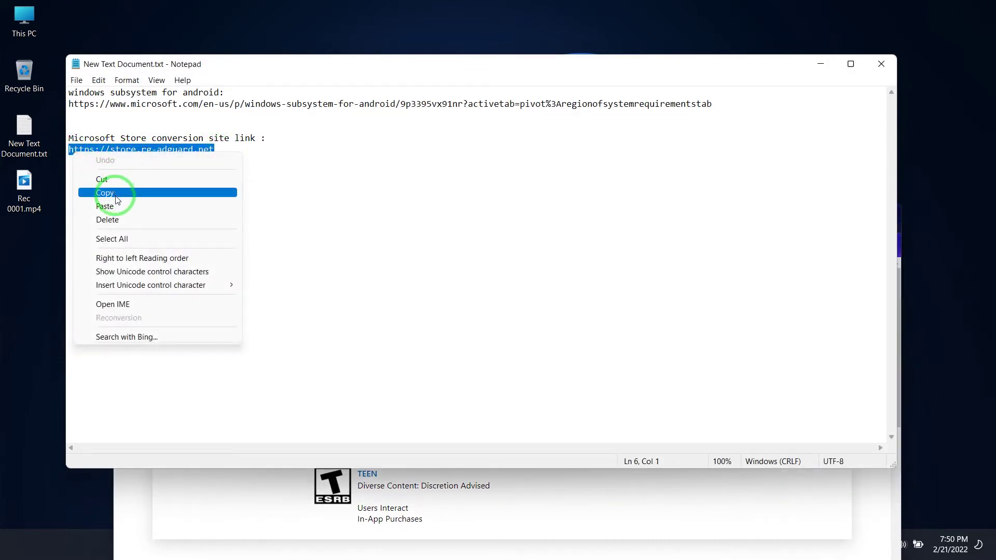
left_click(112, 193)
left_click(232, 485)
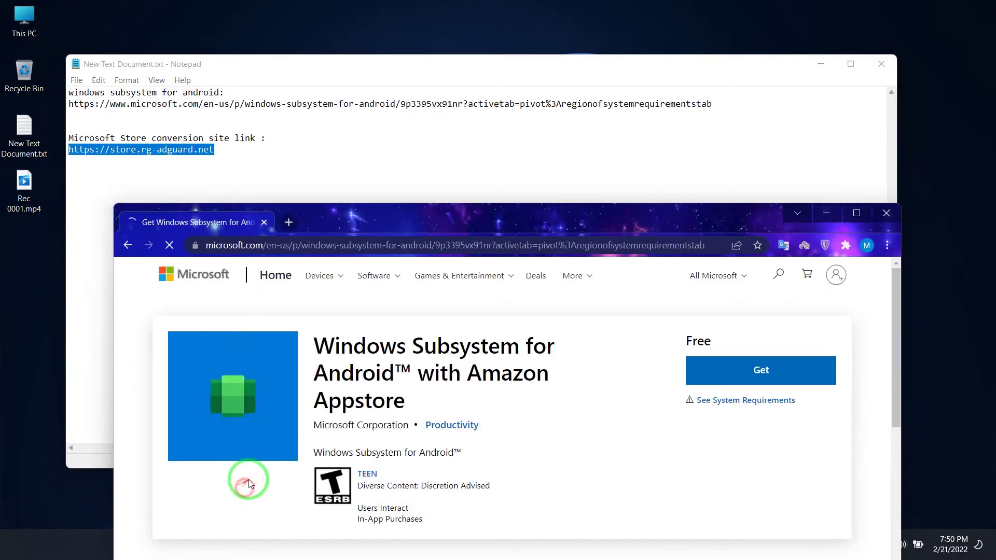
left_click_drag(355, 216, 351, 2)
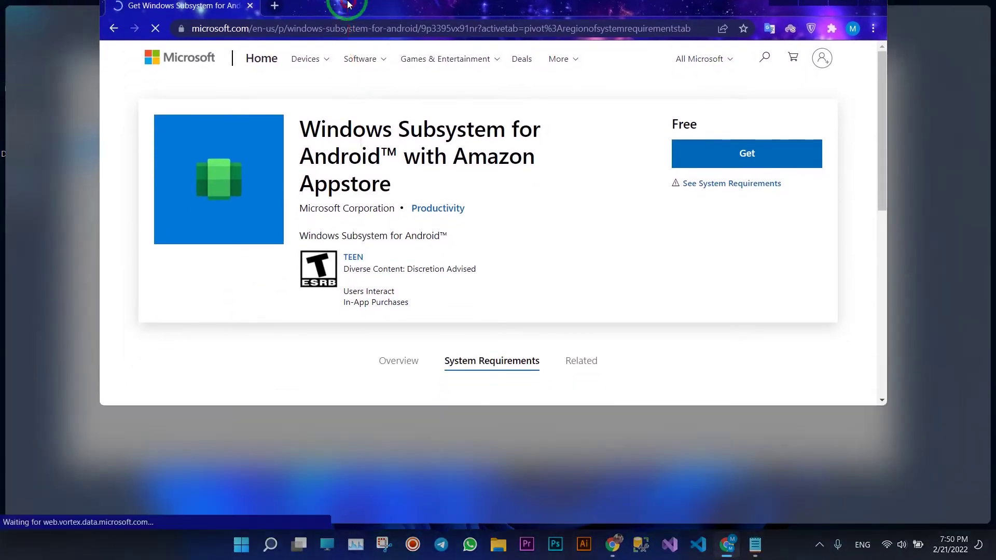
left_click(176, 12)
right_click(182, 35)
left_click(227, 125)
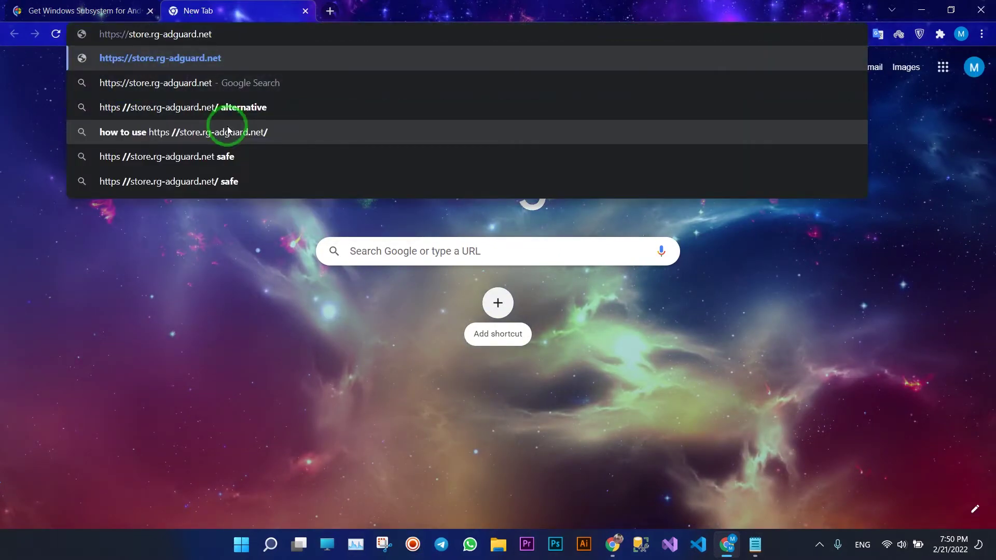
key("Return")
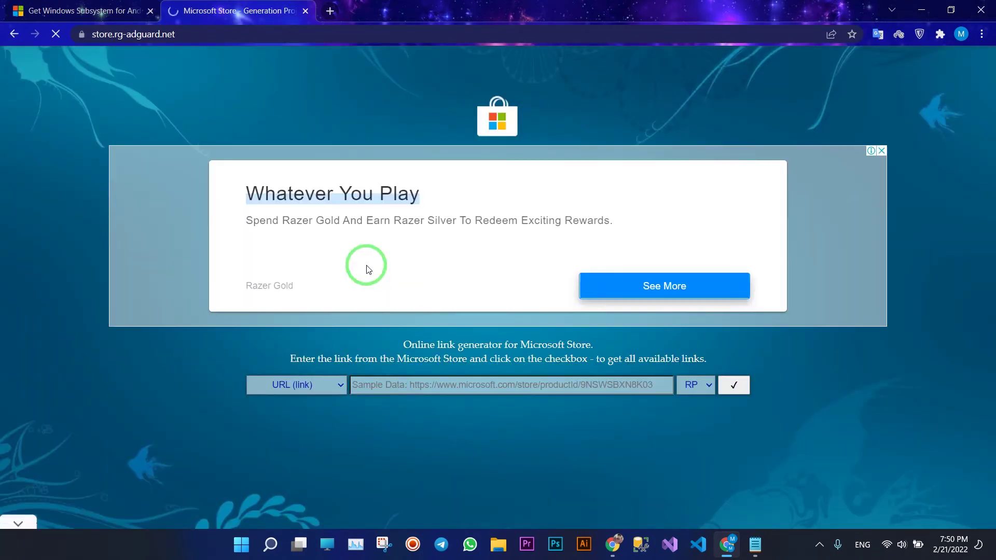
Step: Copy the web address of the Windows Subsystem for Android page on the Microsoft site
left_click(103, 6)
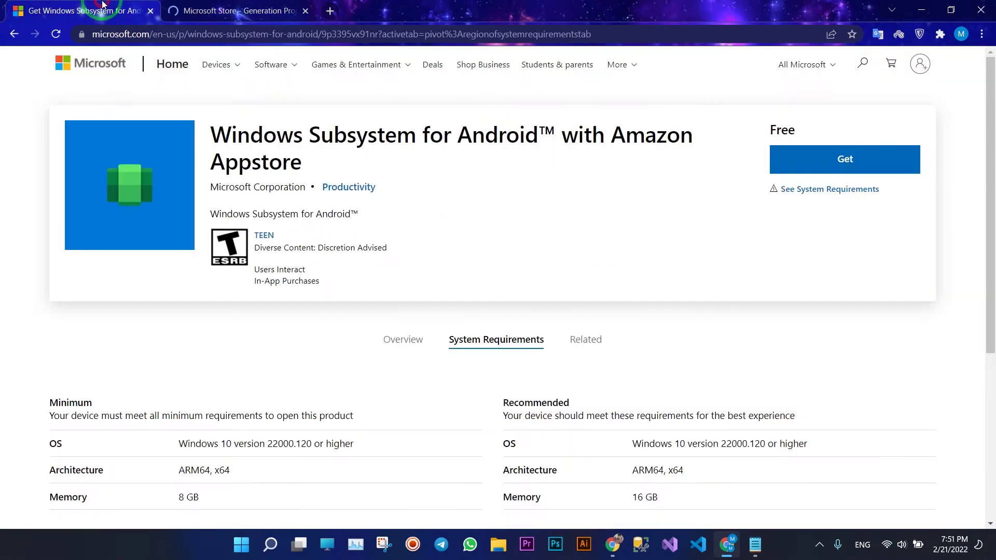
left_click(170, 33)
right_click(172, 35)
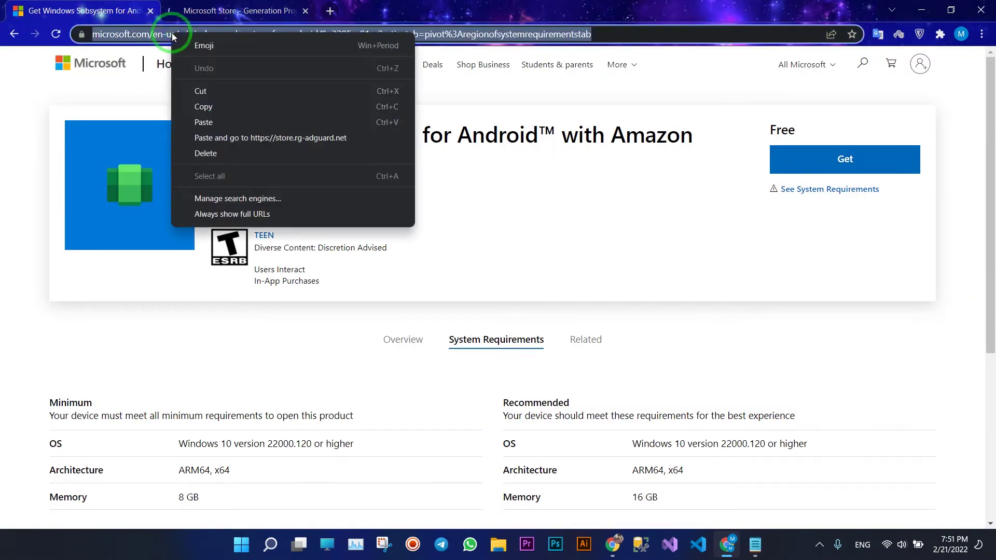
left_click(201, 107)
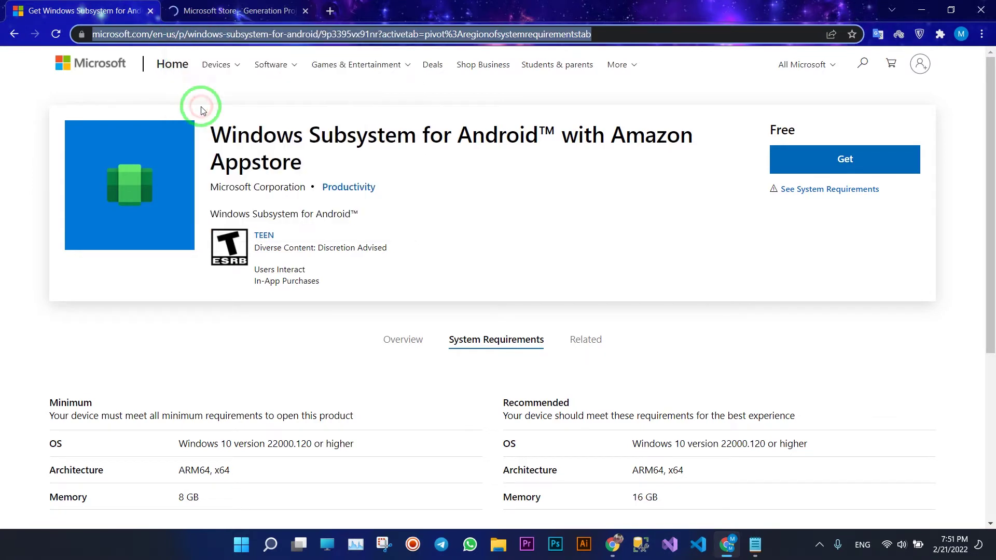
Step: Paste the copied address into the store.rg-adguard.net link generator and generate the download links for the Slow ring
left_click(196, 5)
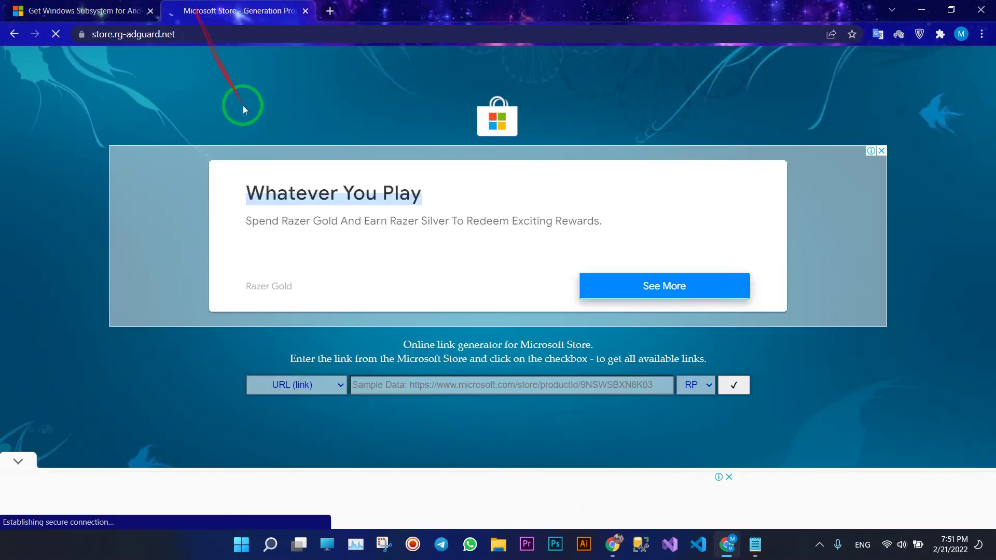
left_click(425, 384)
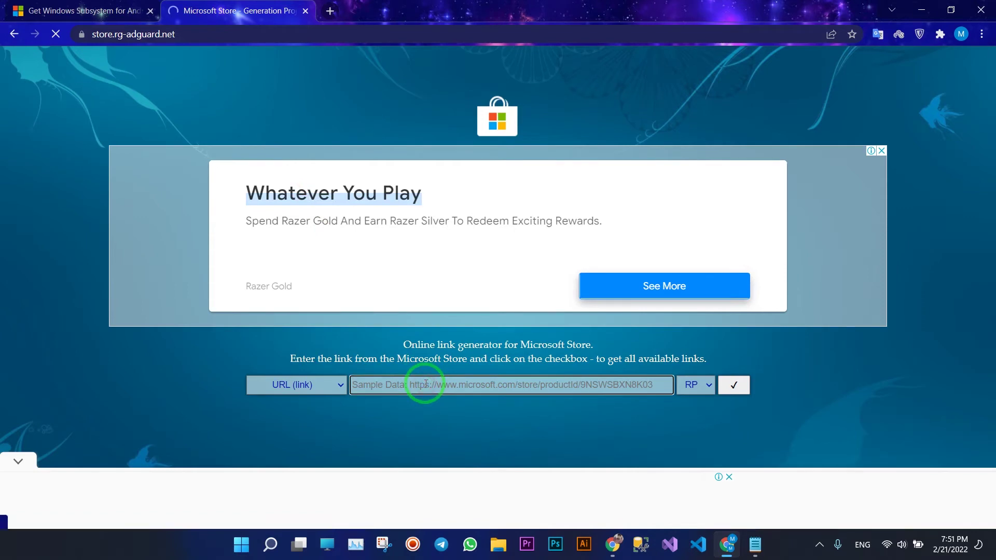
right_click(425, 387)
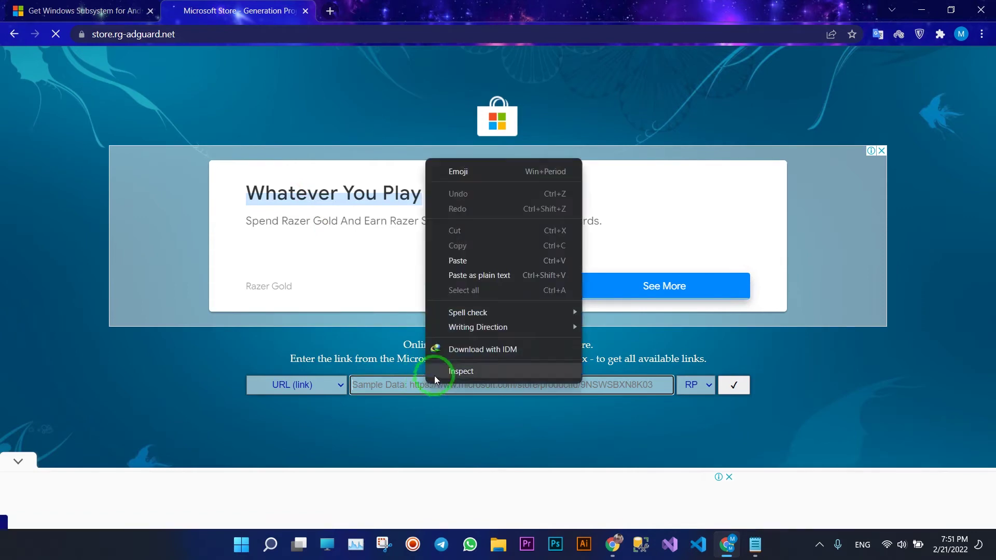
left_click(459, 261)
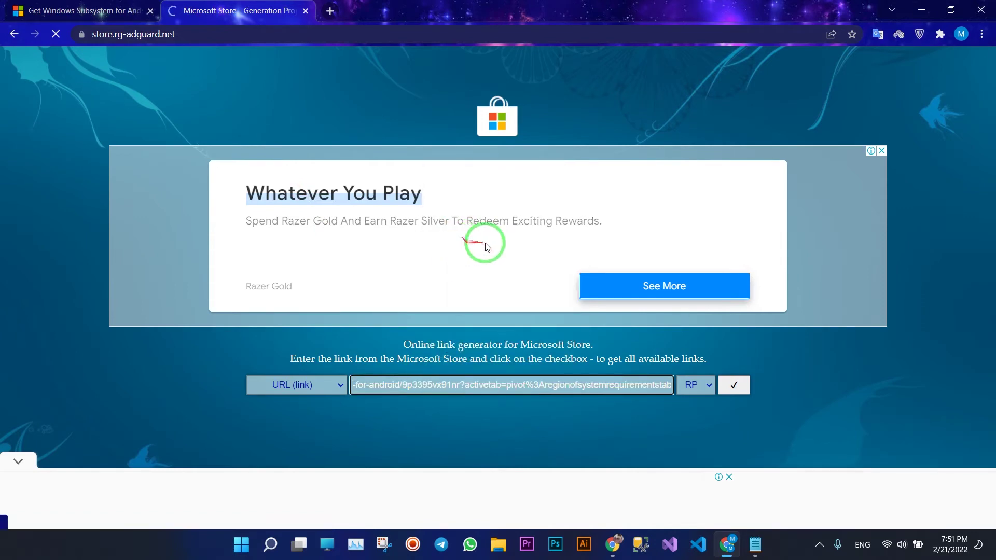
left_click(710, 385)
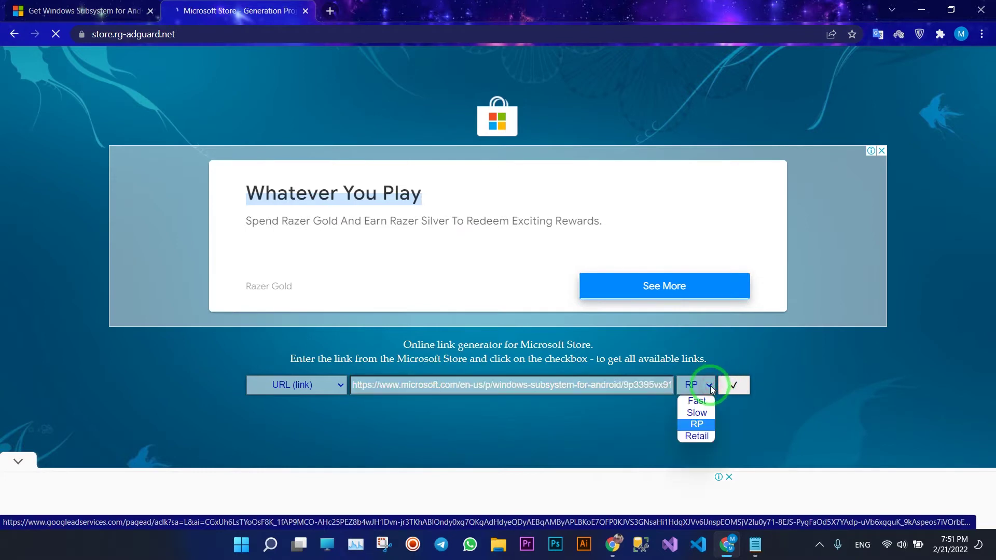
left_click(704, 412)
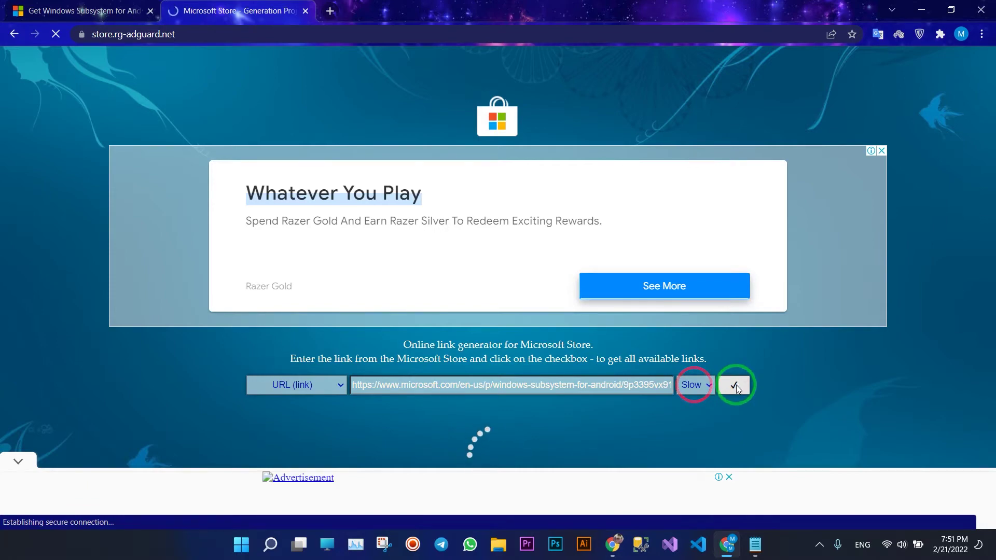
Step: Collapse the advertisement and open the MicrosoftCorporationII.WindowsSubsystemForAndroid_1.8.32837.0 msixbundle link in a new tab to download it
scroll(545, 353, "down", 10)
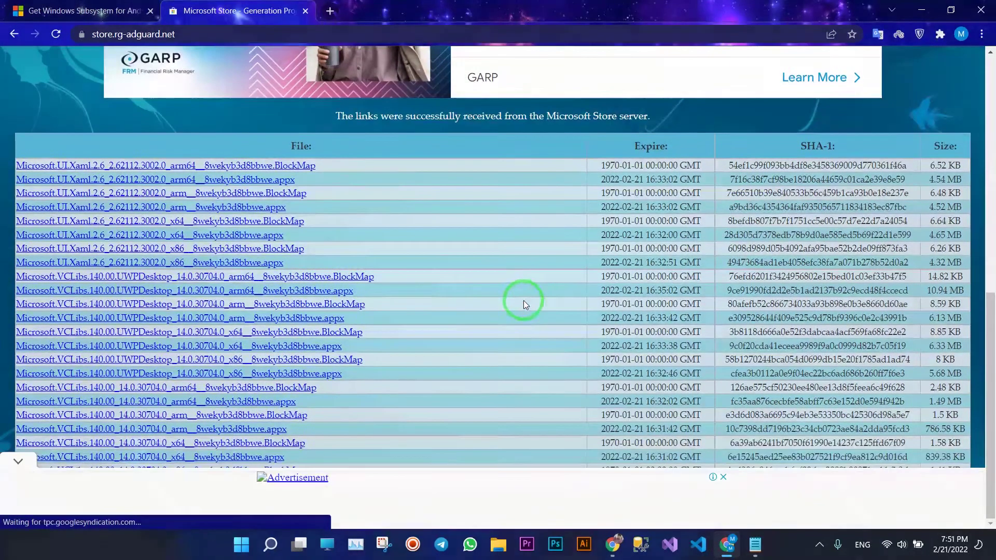
left_click(15, 463)
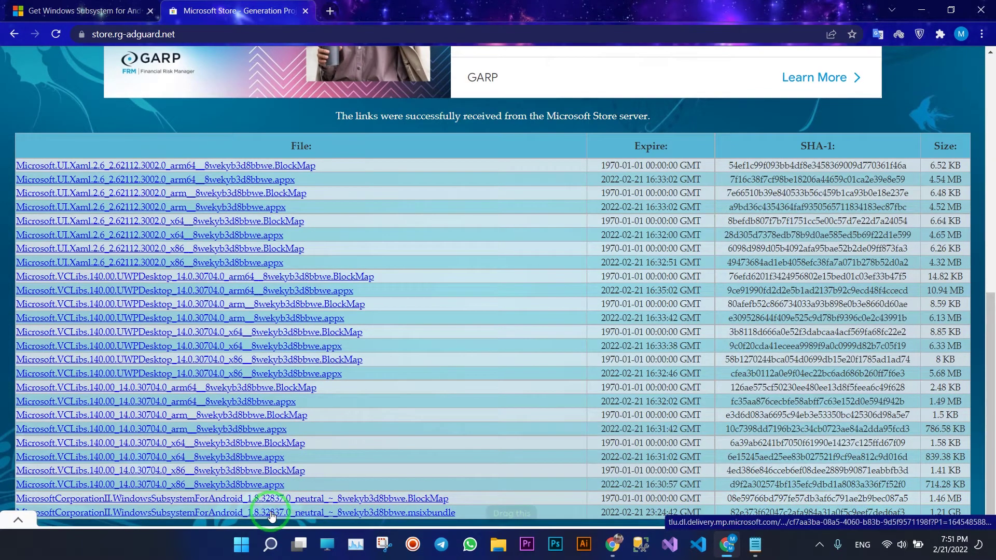
left_click_drag(282, 512, 331, 11)
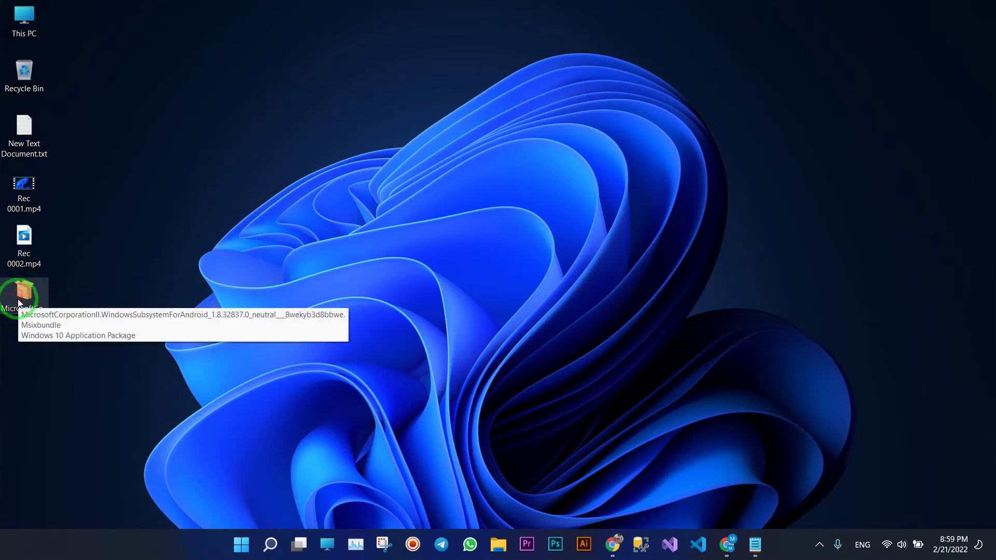
Step: Search Windows for "win", run Windows PowerShell as administrator and move its window towards the middle of the desktop
left_click(240, 542)
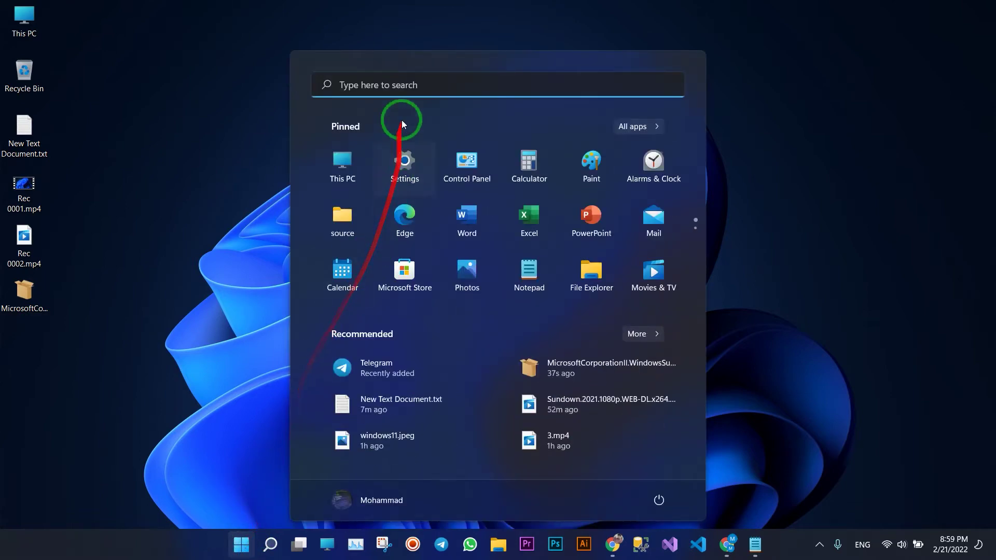
left_click(400, 85)
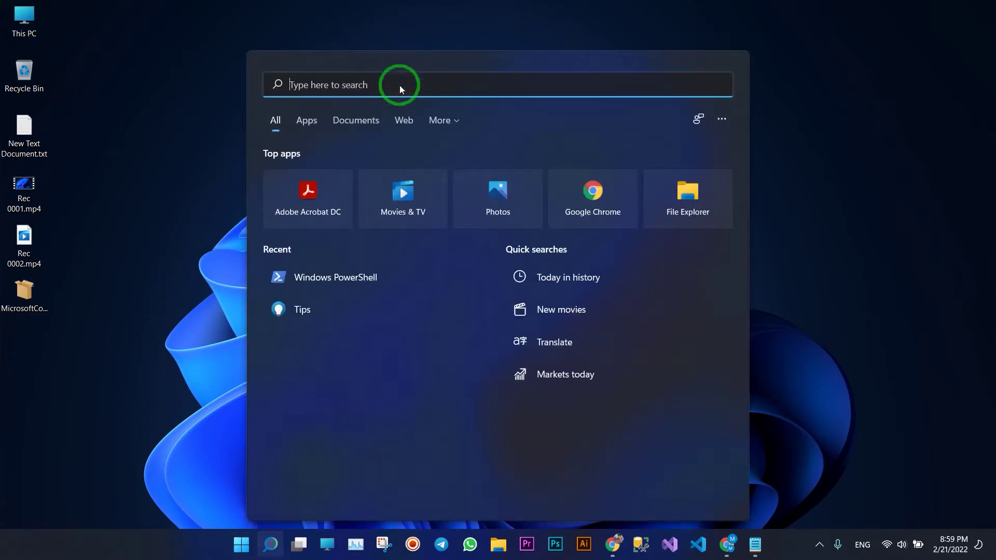
type("win")
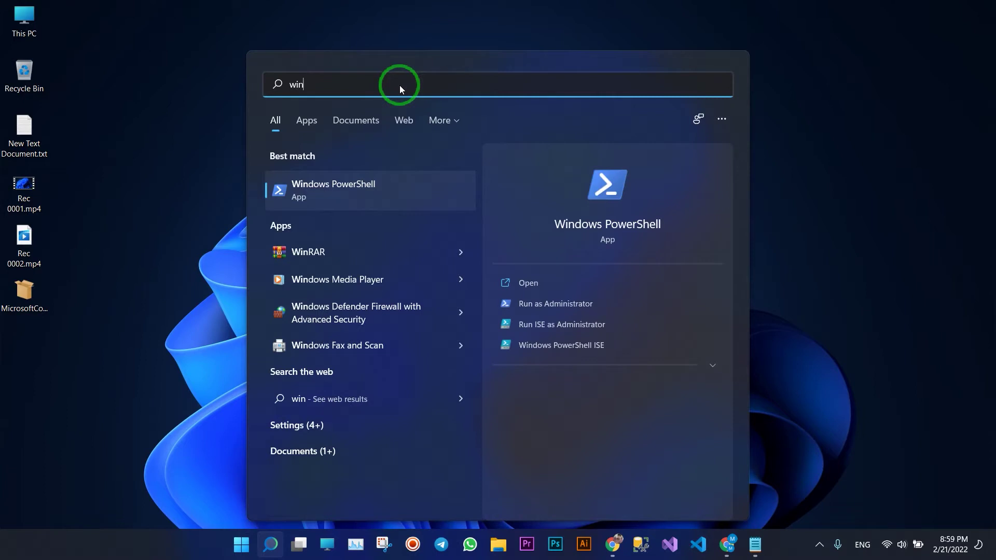
right_click(369, 198)
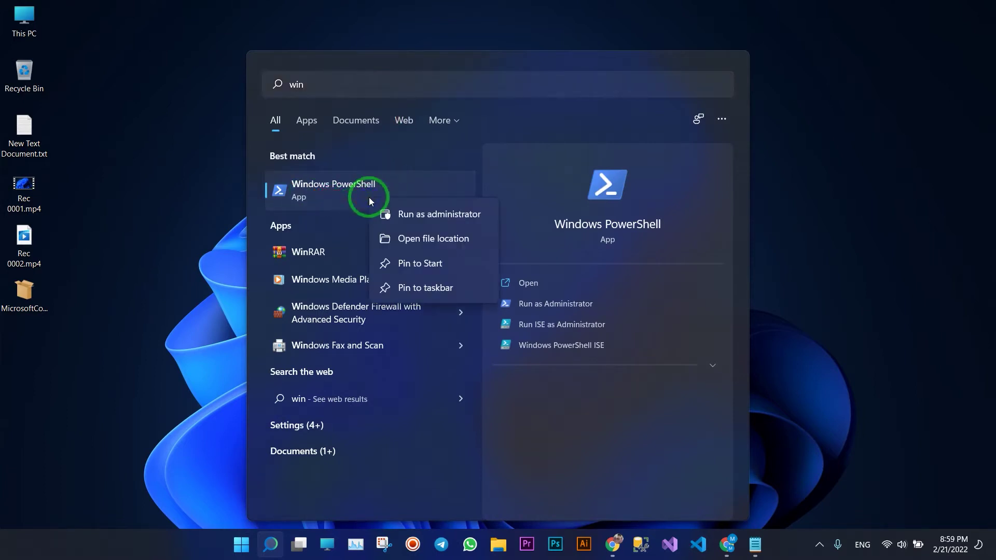
left_click(409, 217)
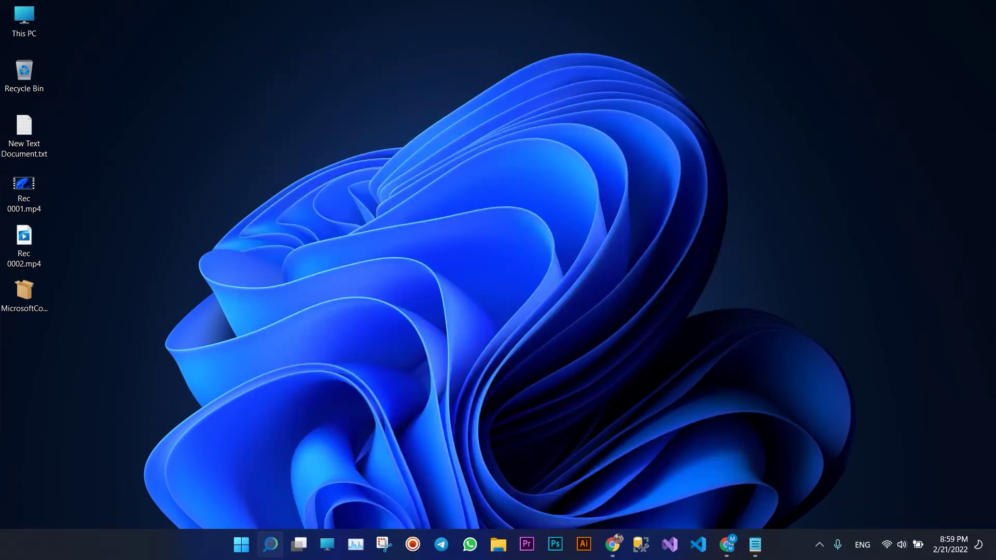
left_click_drag(267, 24, 470, 95)
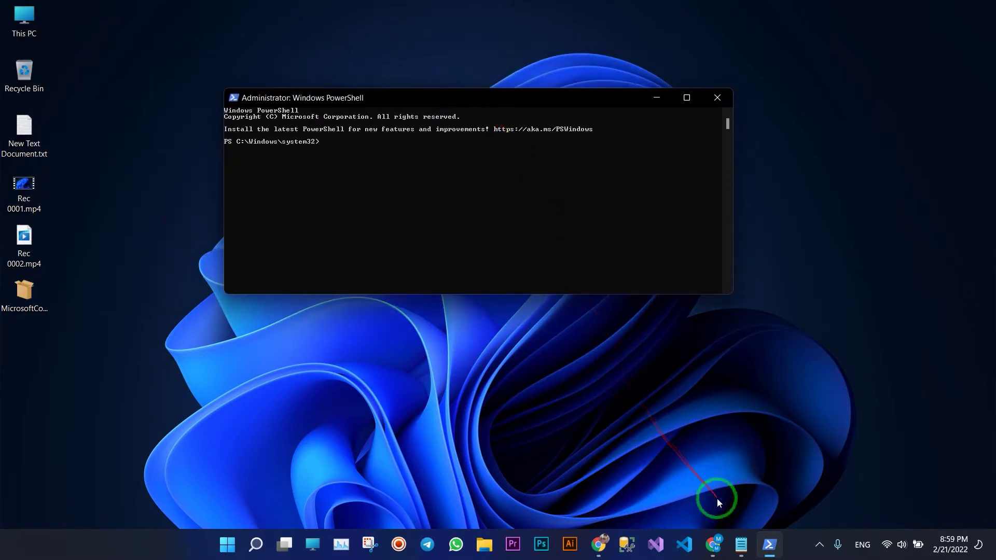
Step: Copy the add-appxpackage command from the Notepad notes, minimize Notepad and paste the command at the PowerShell prompt
left_click(741, 544)
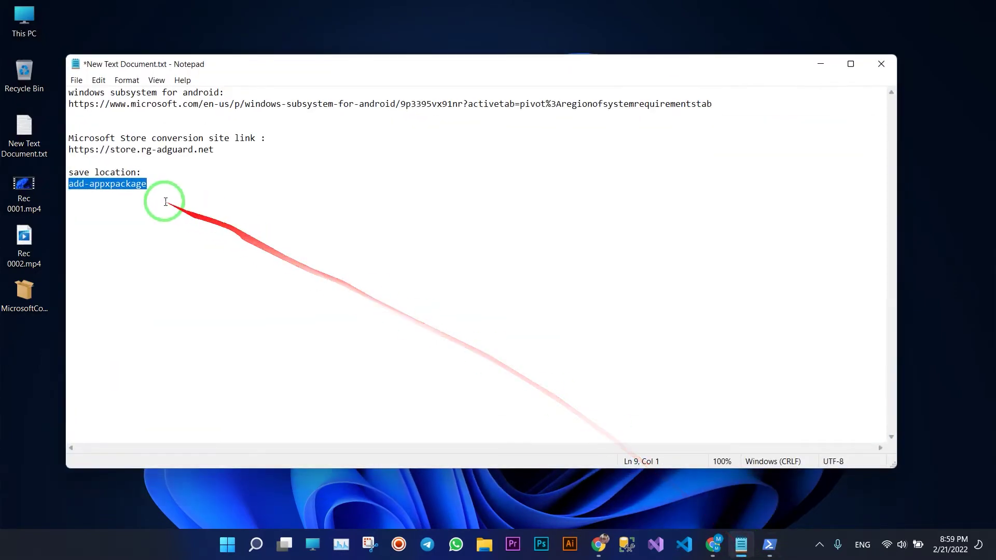
right_click(145, 184)
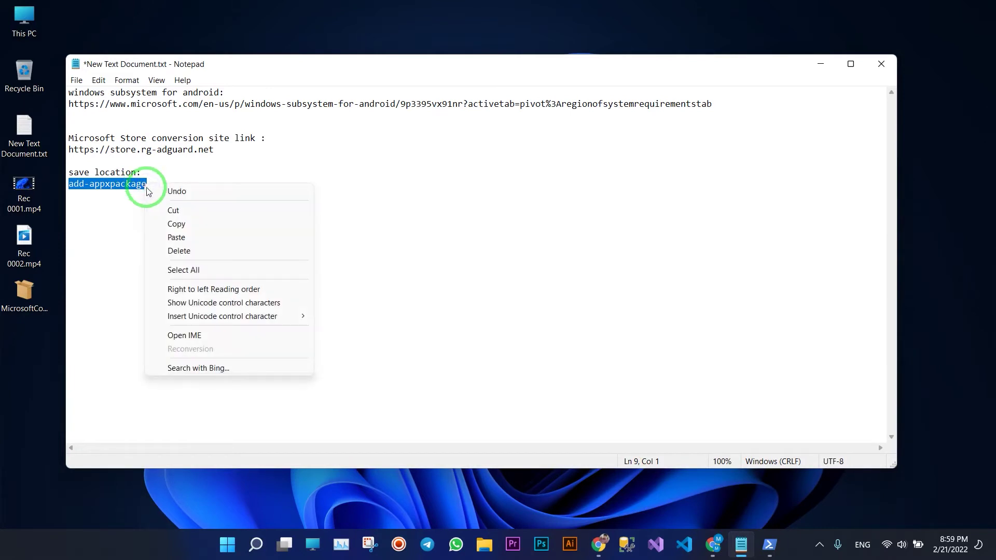
left_click(197, 227)
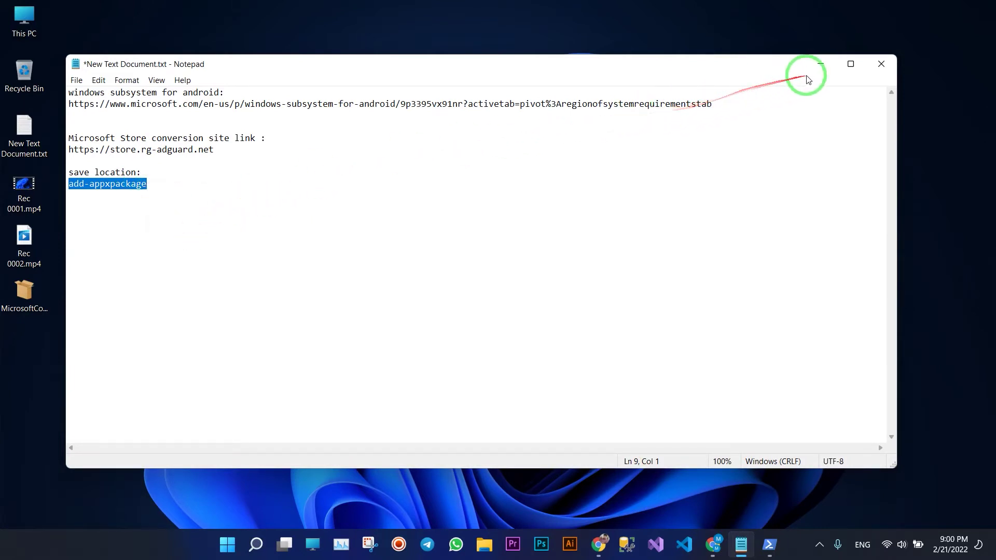
left_click(819, 70)
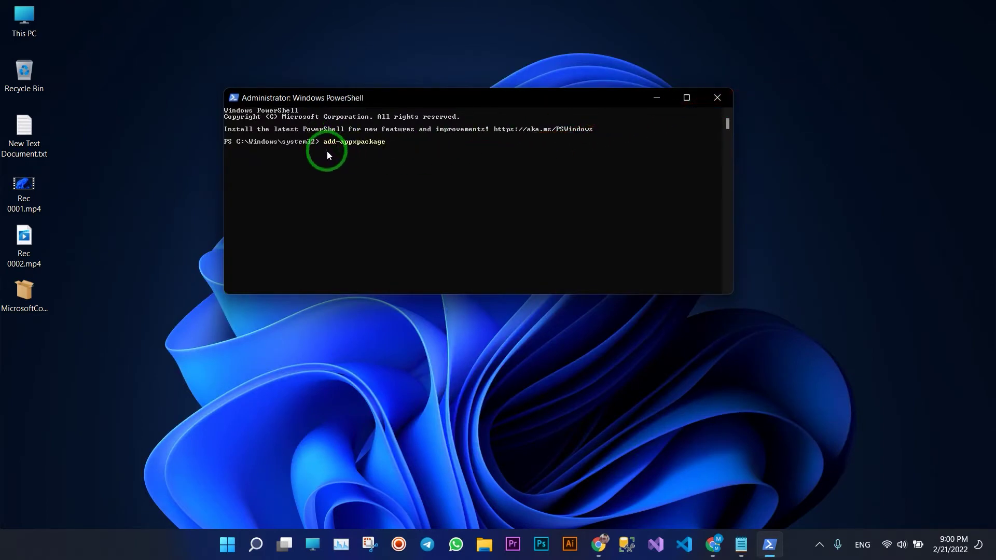
Step: Copy the path of the msixbundle file on the desktop, append it to the add-appxpackage command and run the installation
right_click(33, 292)
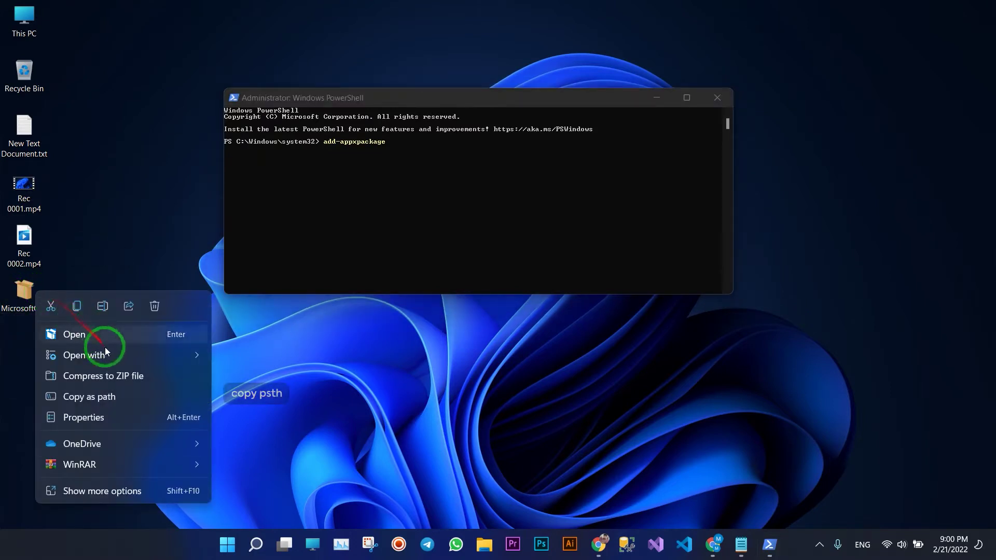
left_click(121, 393)
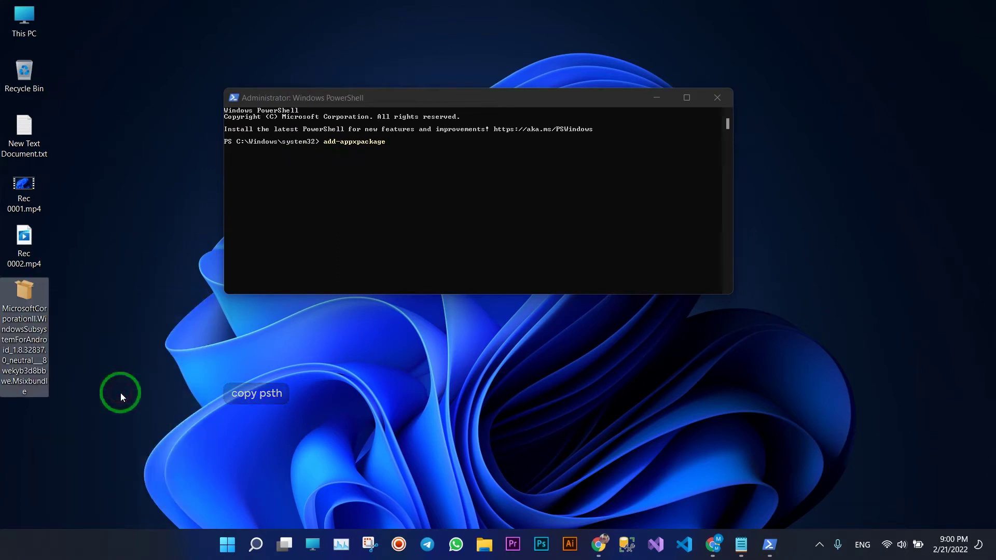
left_click(393, 145)
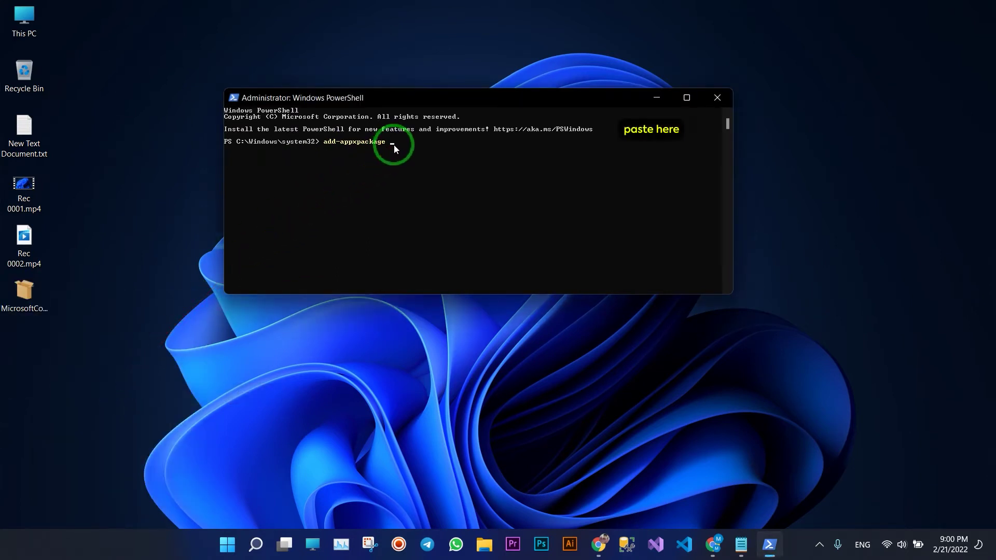
right_click(394, 145)
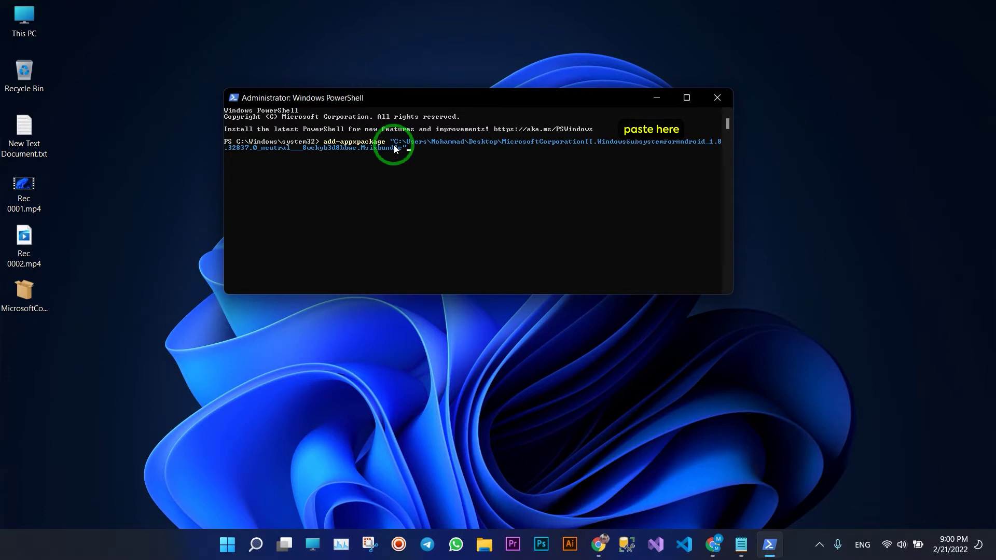
key("Return")
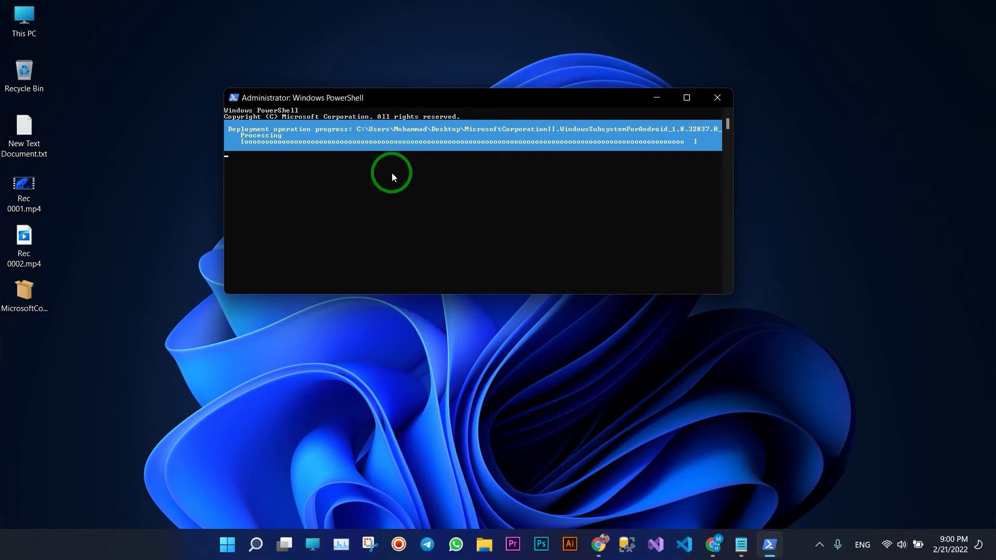
left_click(344, 149)
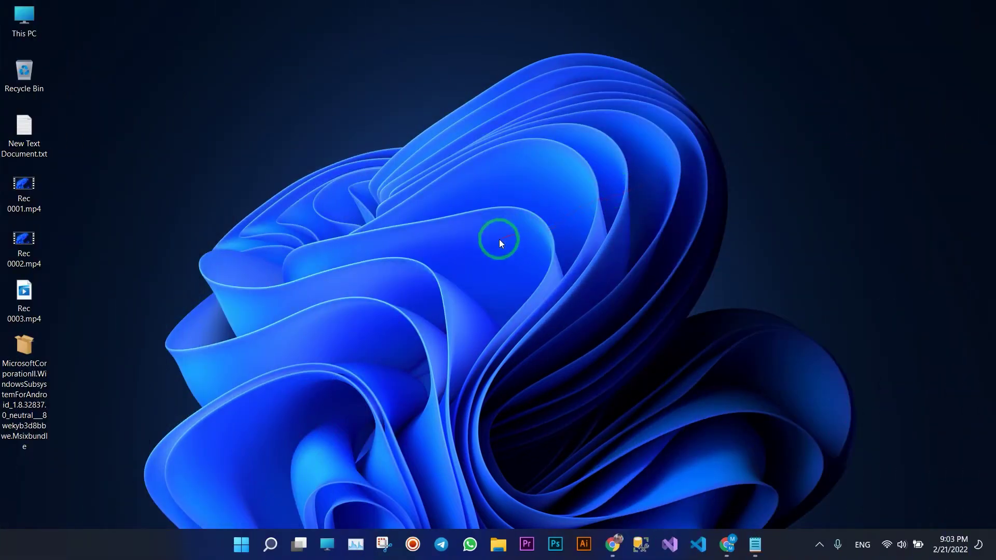
Step: Search Windows for Control Panel, open its Programs and Features page and bring up the list for turning Windows features on or off
left_click(241, 543)
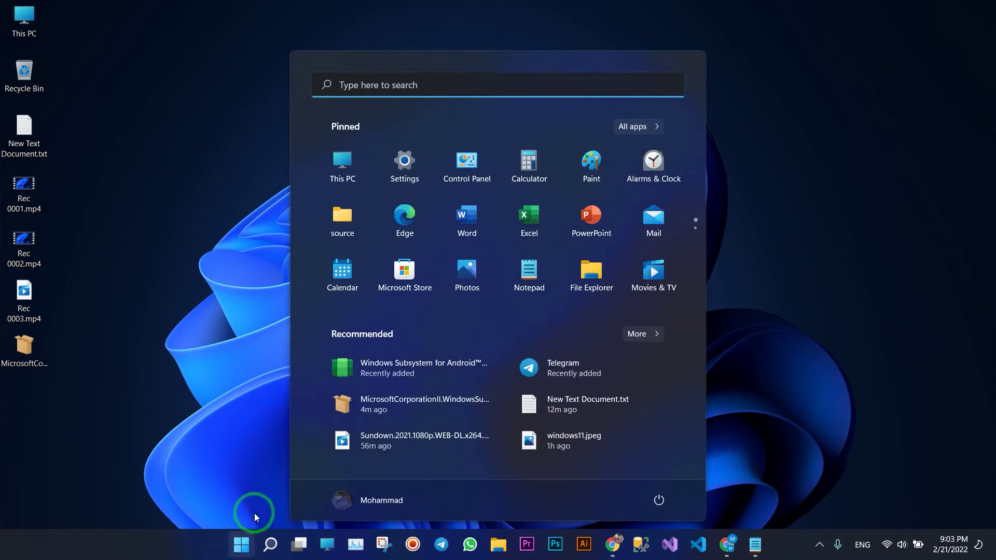
left_click(386, 85)
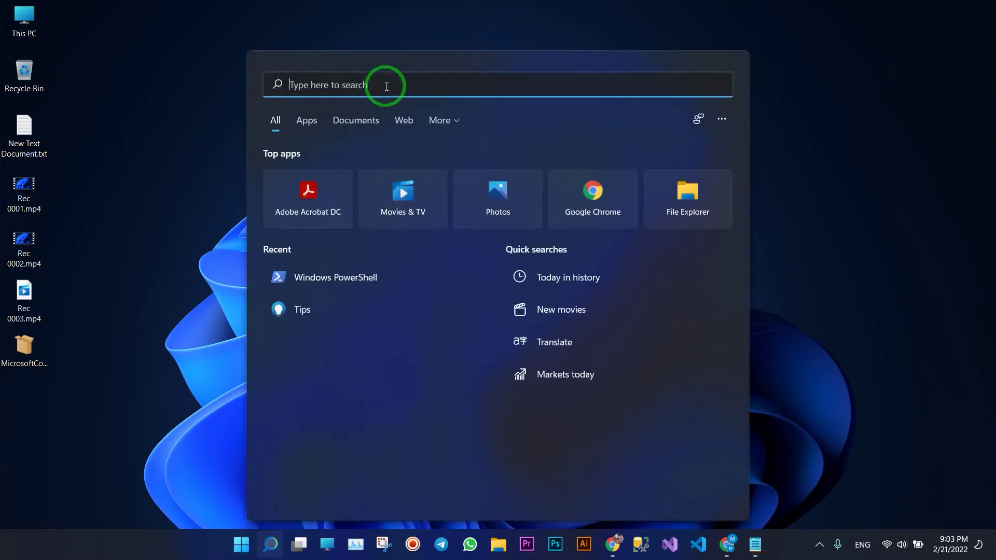
type("control Panel")
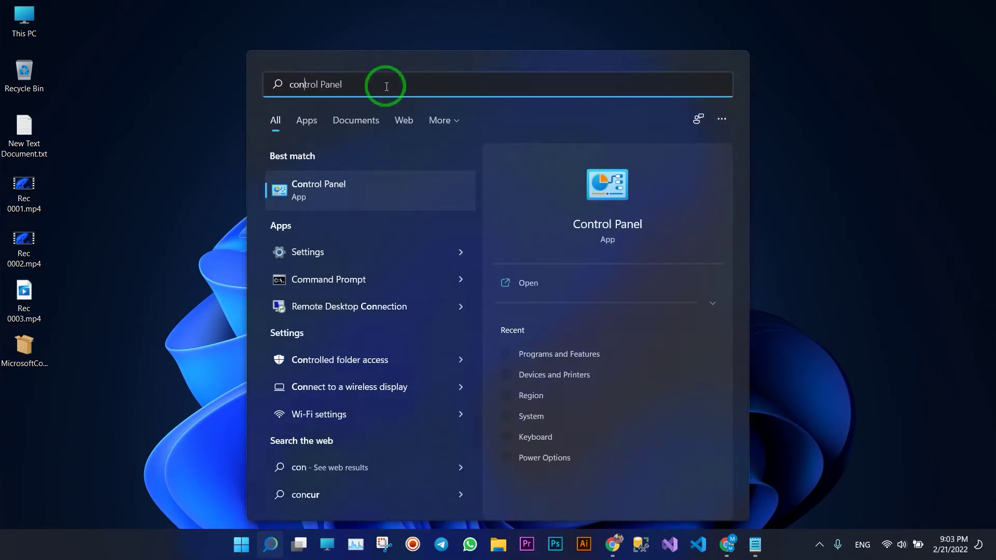
left_click(370, 190)
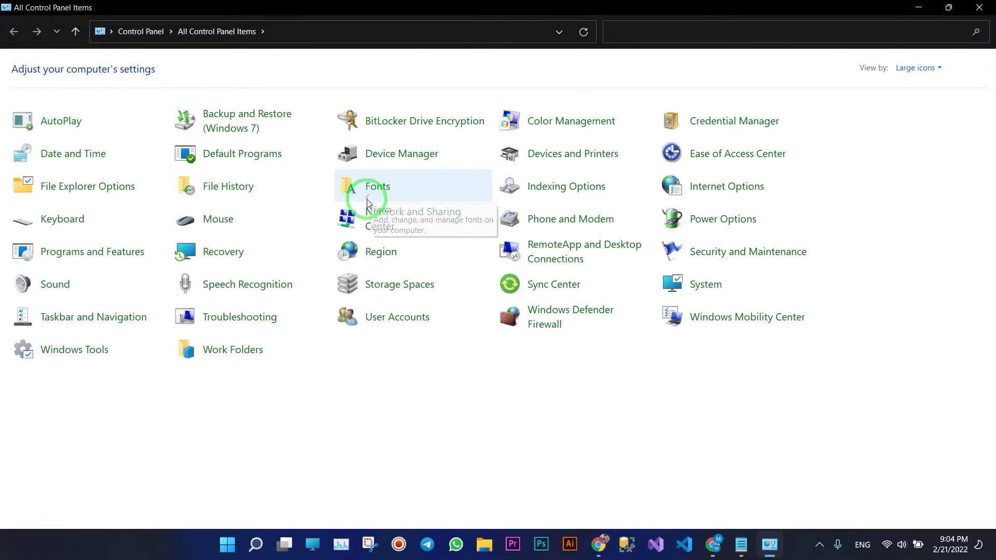
left_click(71, 261)
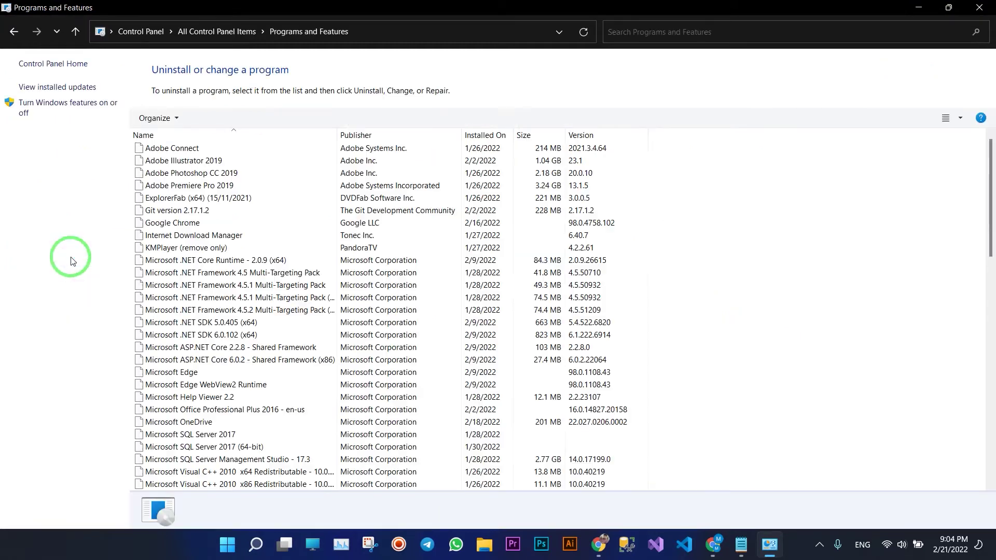
left_click(42, 108)
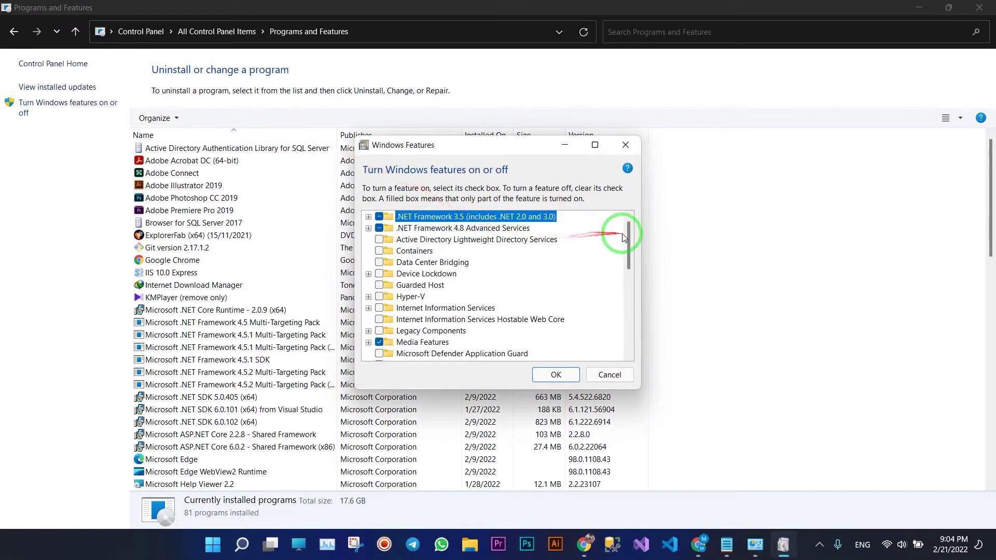
Step: Enable the Virtual Machine Platform and Windows Hypervisor Platform features, apply the changes and restart the computer
left_click_drag(628, 240, 625, 339)
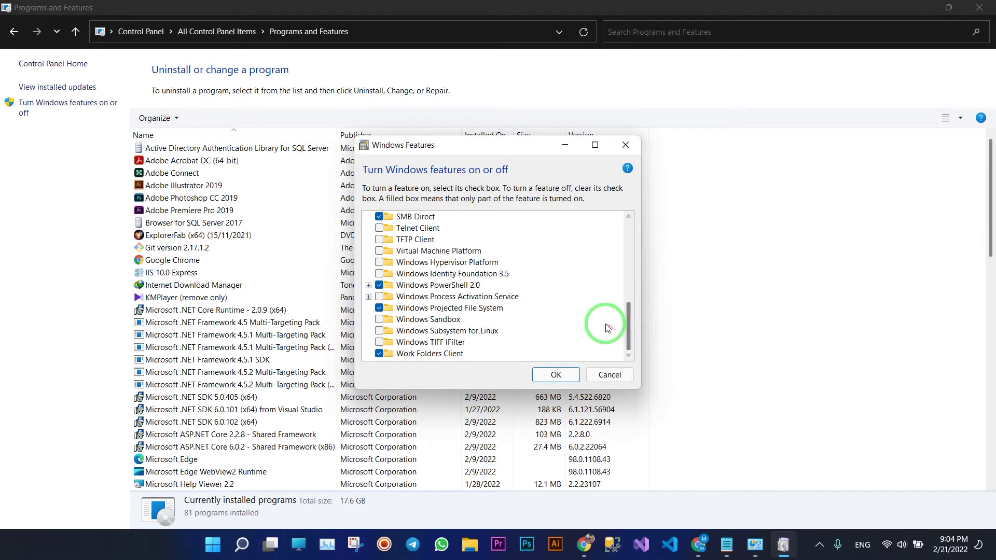
left_click(380, 250)
left_click(379, 262)
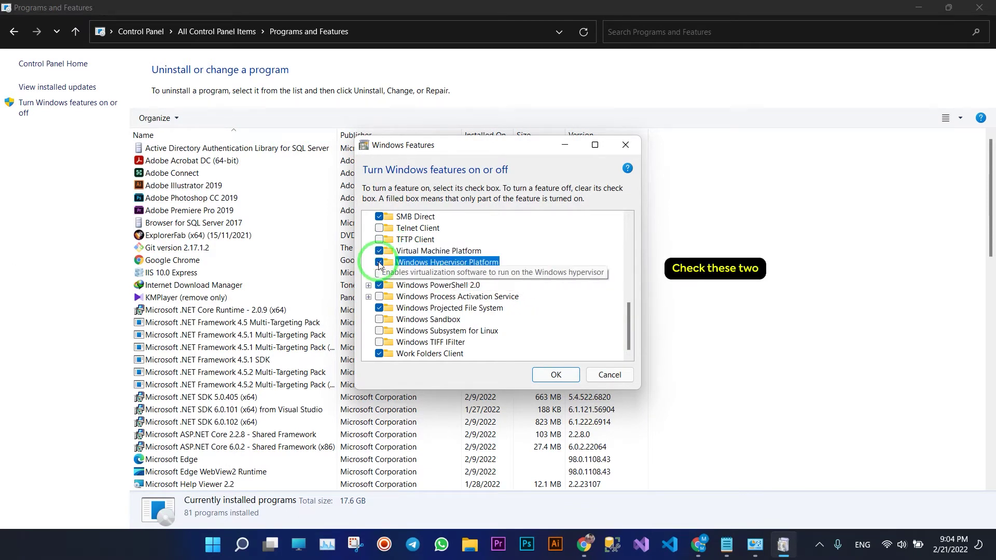
left_click(549, 376)
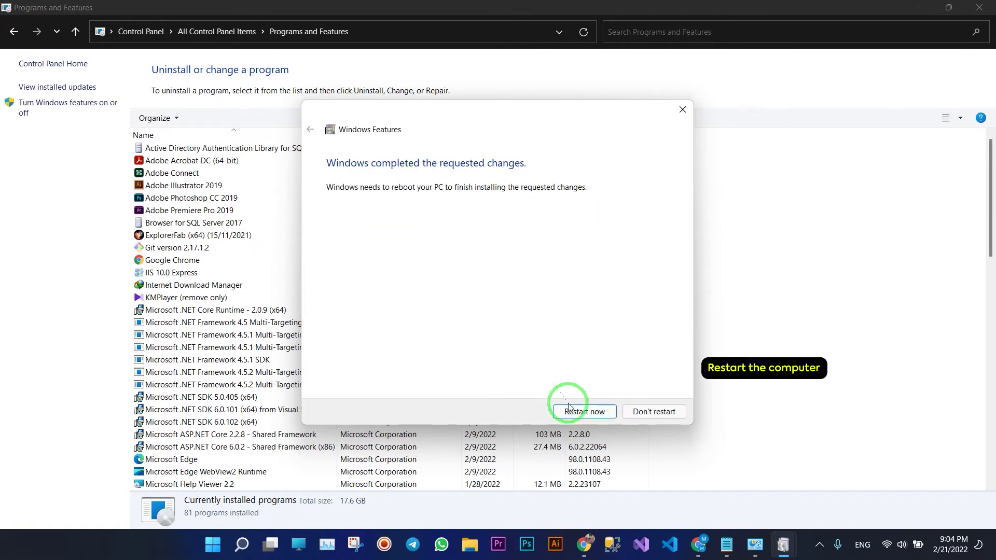
left_click(584, 412)
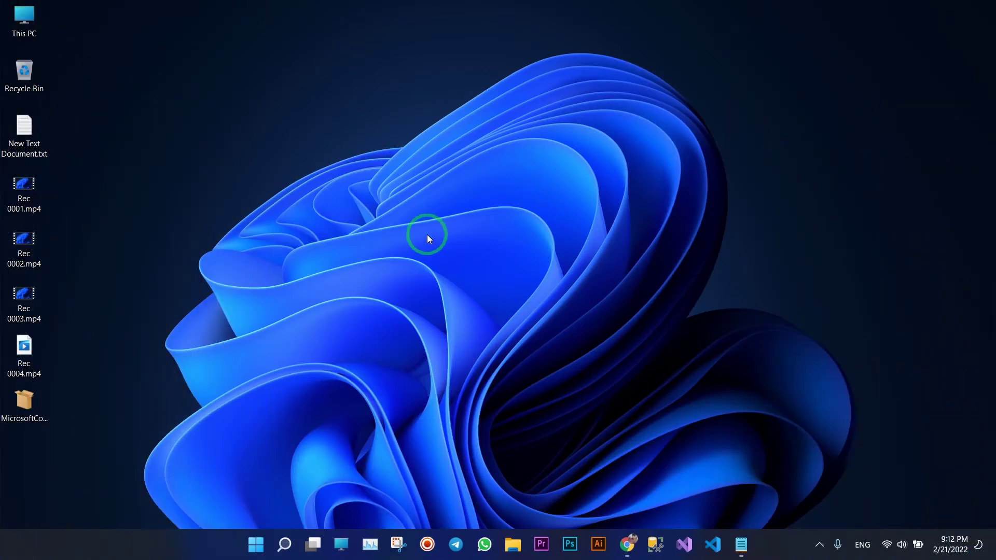
Step: Open the Windows Subsystem for Android settings, set Subsystem resources to Continuous, and turn on Optional diagnostic data and Developer mode
left_click(254, 553)
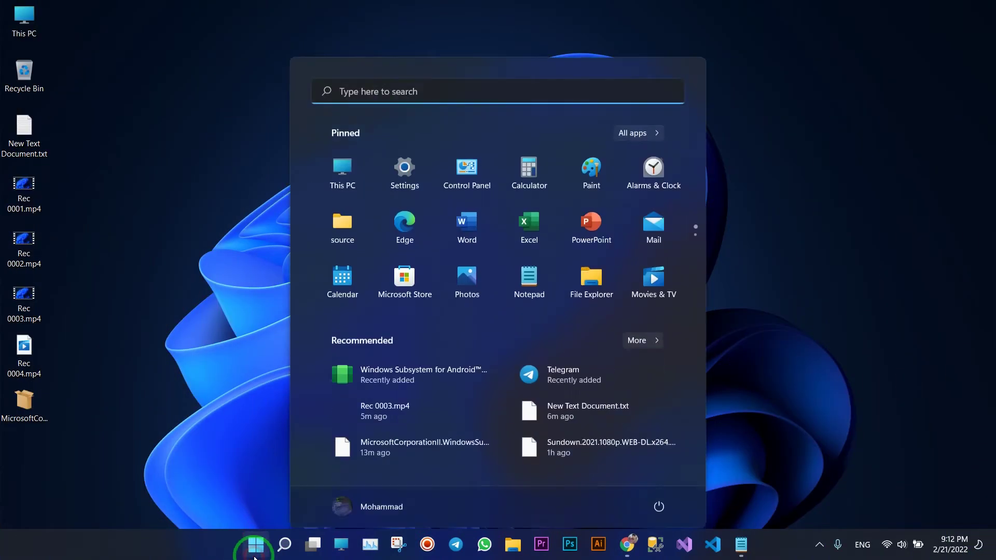
left_click(384, 377)
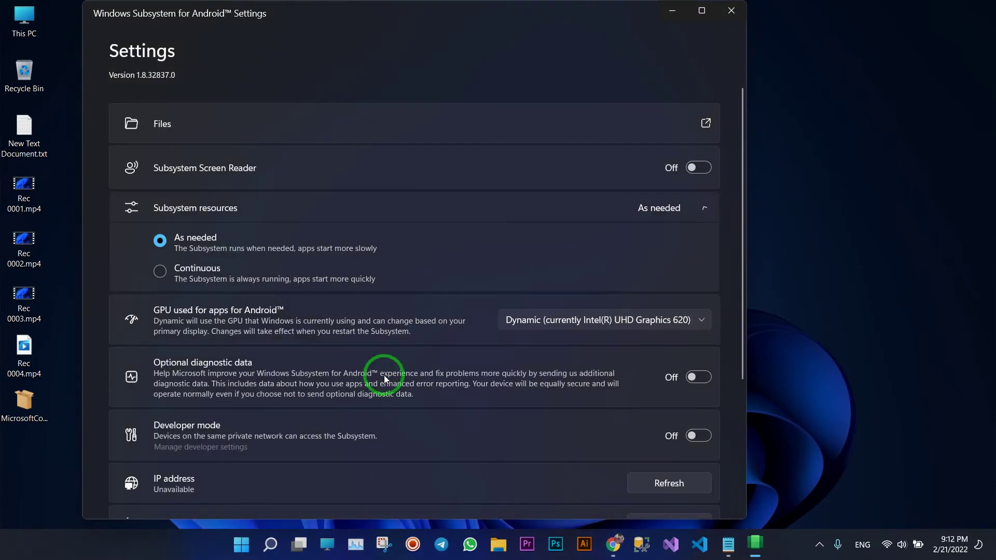
left_click(162, 273)
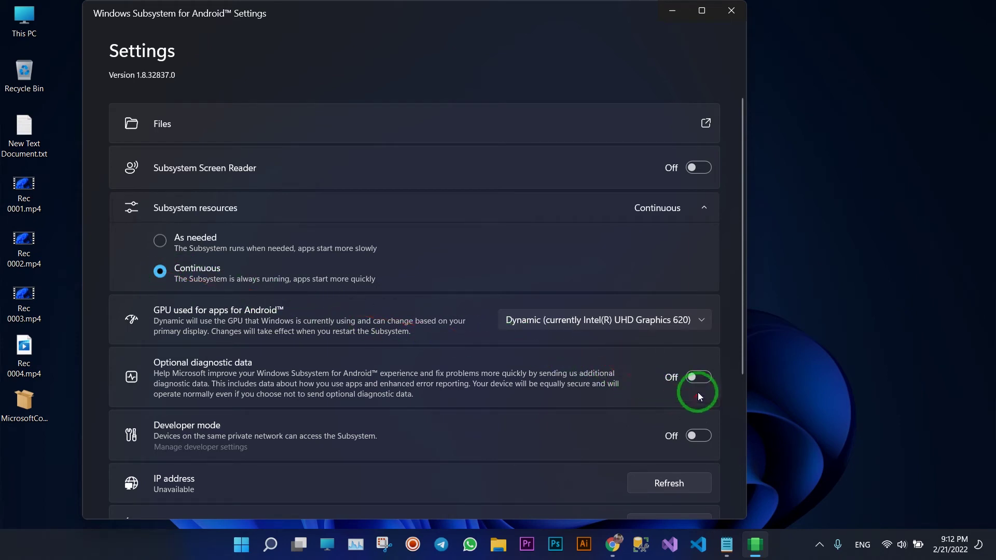
left_click(695, 436)
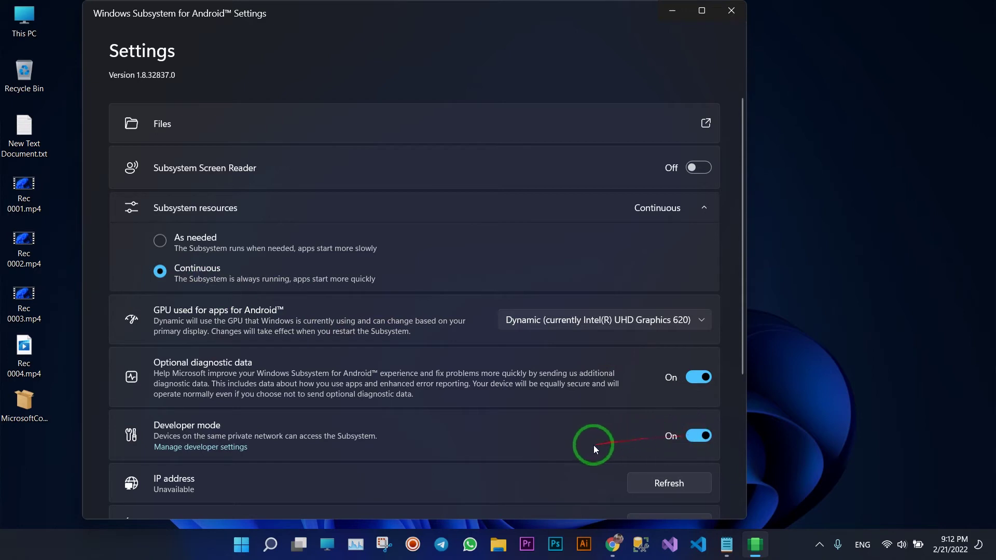
Step: Open the subsystem's developer settings, look through the Developer options and close their window
left_click(227, 447)
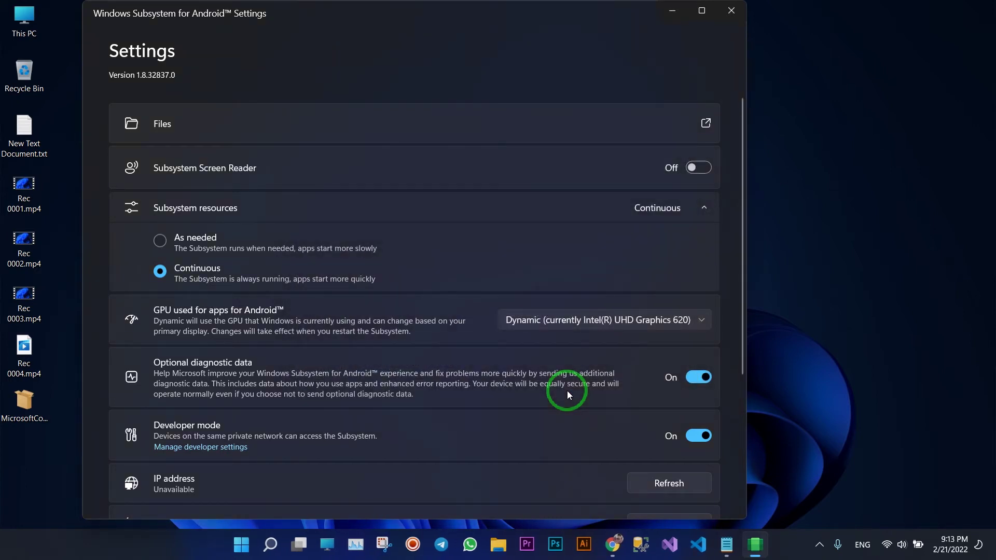
left_click_drag(240, 46, 480, 151)
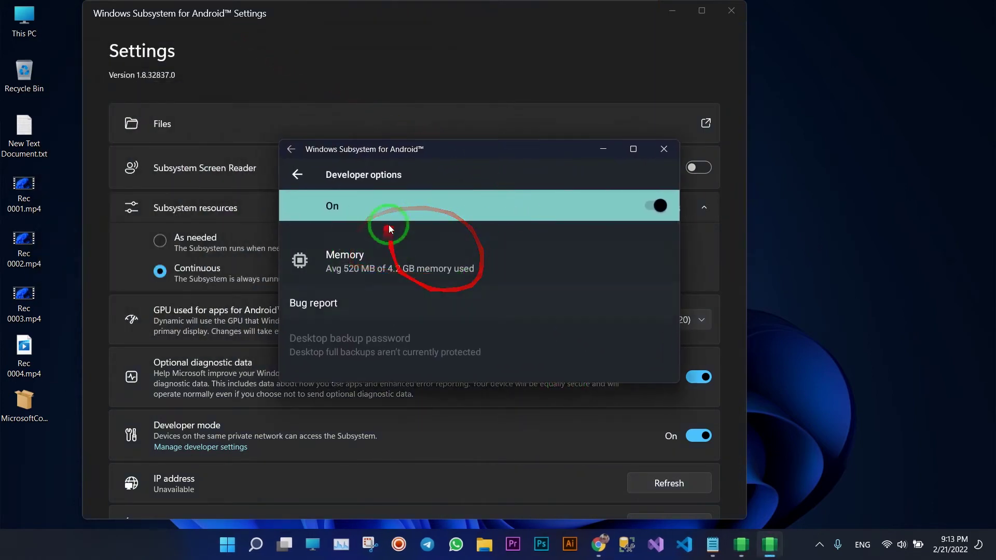
scroll(475, 284, "down", 5)
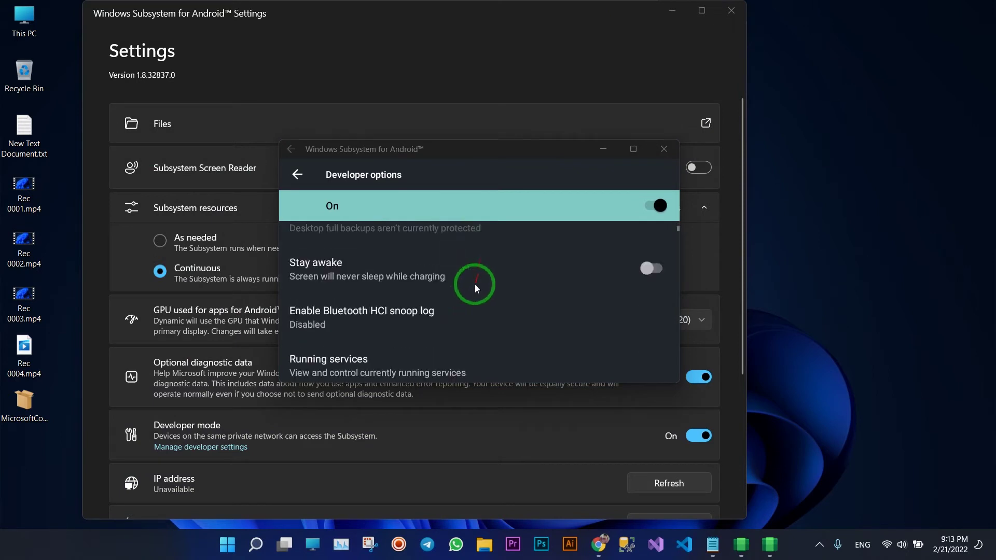
scroll(475, 284, "up", 6)
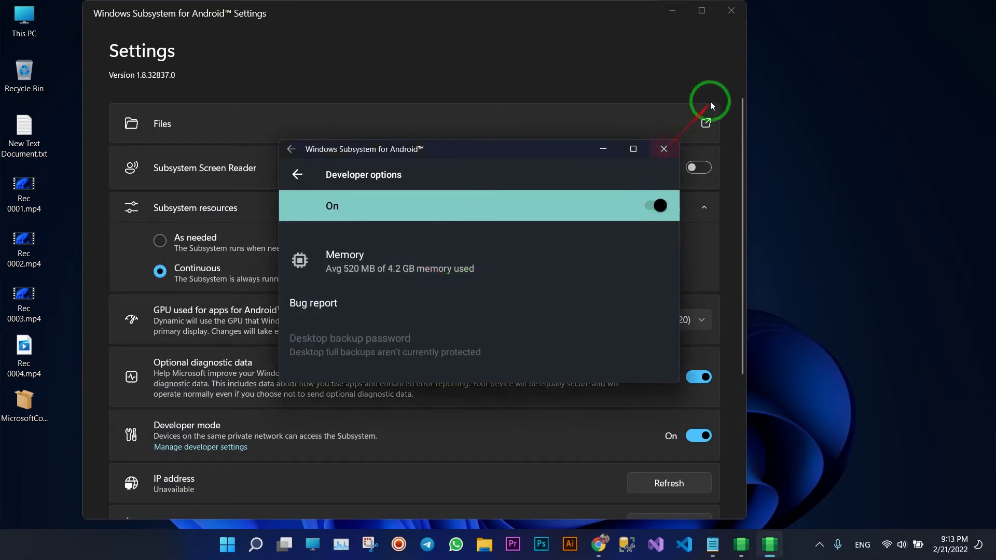
left_click(665, 148)
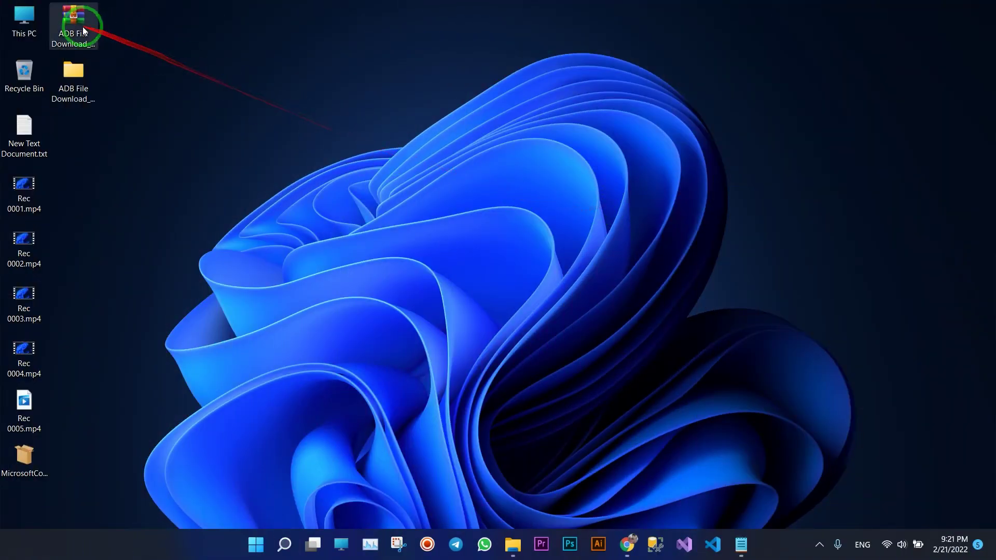
Step: Open the platform-tools folder on Local Disk (C:), start cmd from that folder and shift its window slightly towards the middle of the desktop
double_click(24, 23)
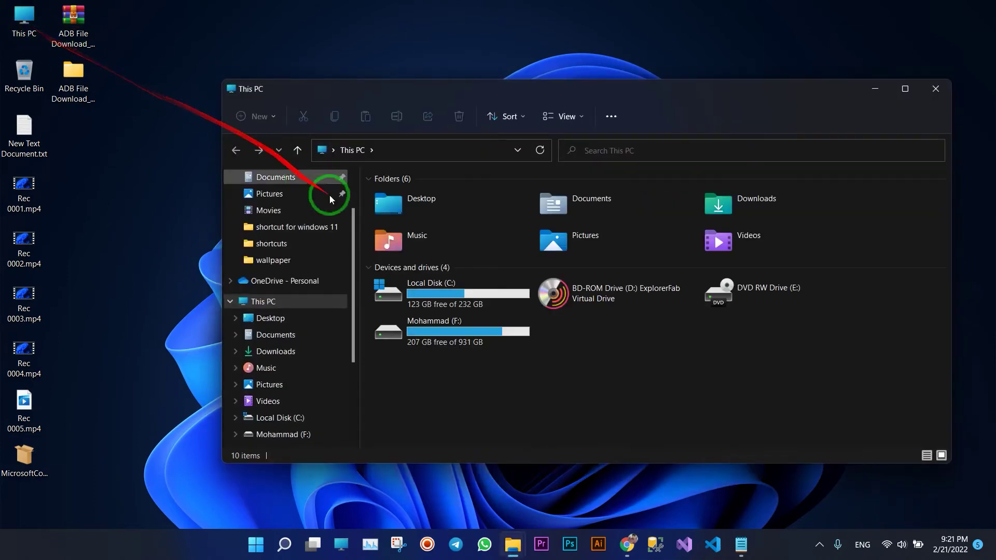
double_click(438, 297)
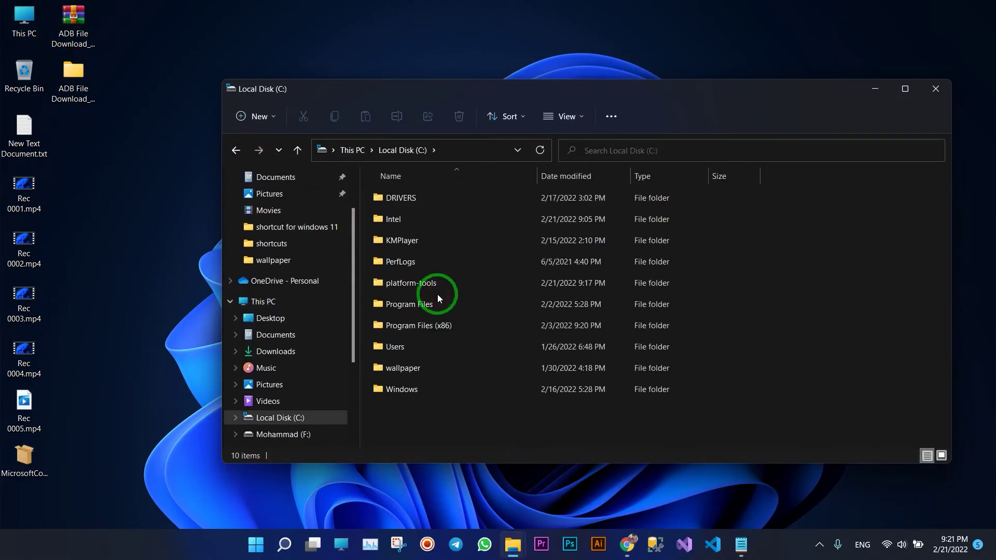
double_click(439, 286)
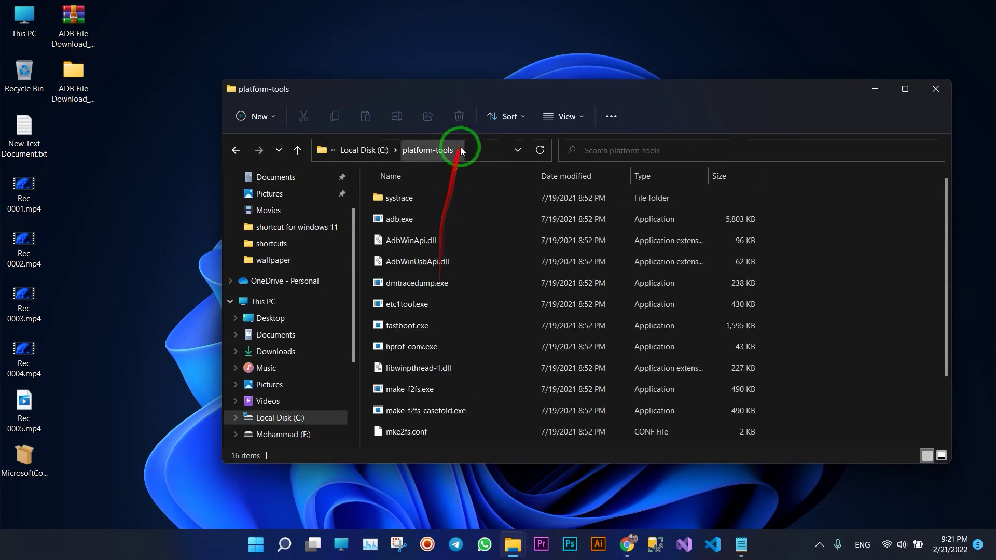
left_click(479, 151)
left_click(478, 152)
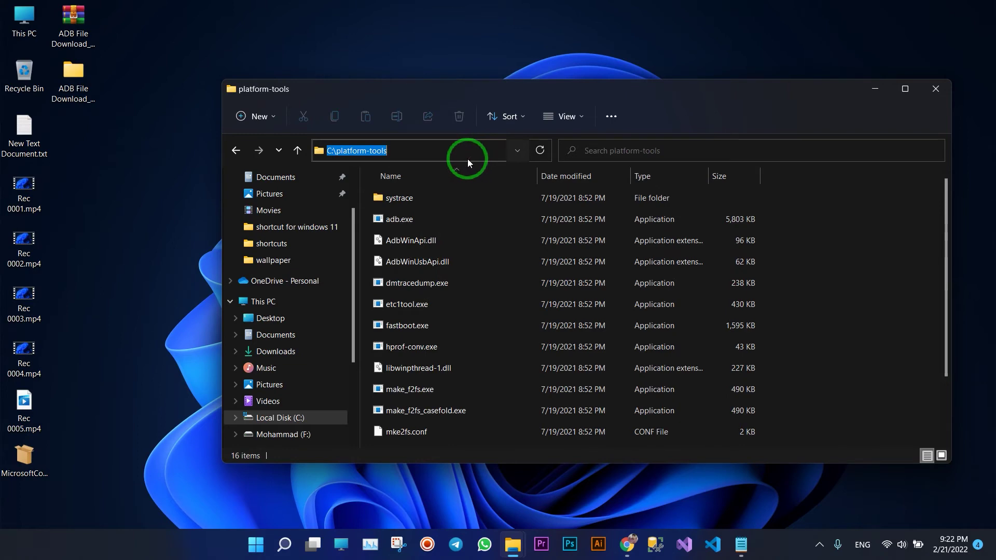
type("cmd")
key("Return")
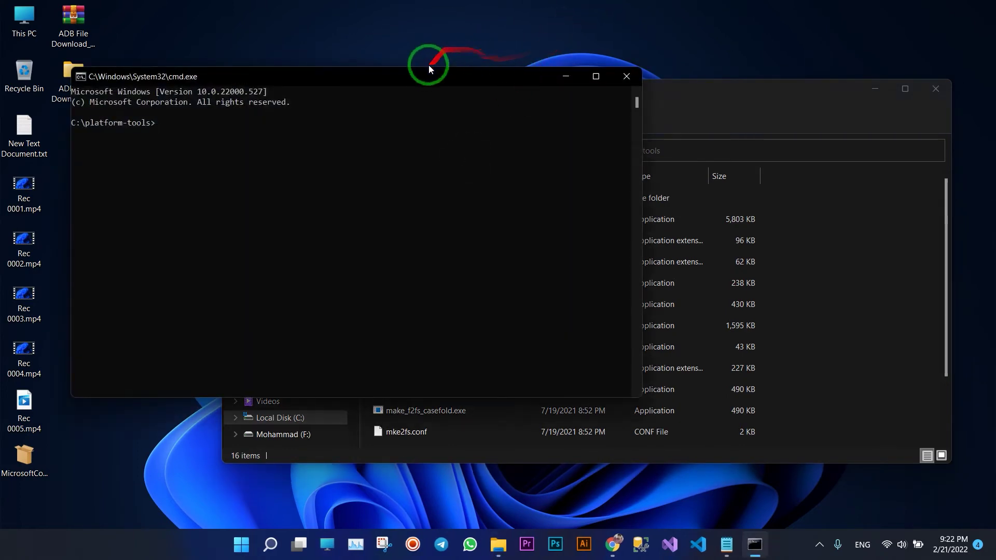
left_click_drag(422, 82, 474, 81)
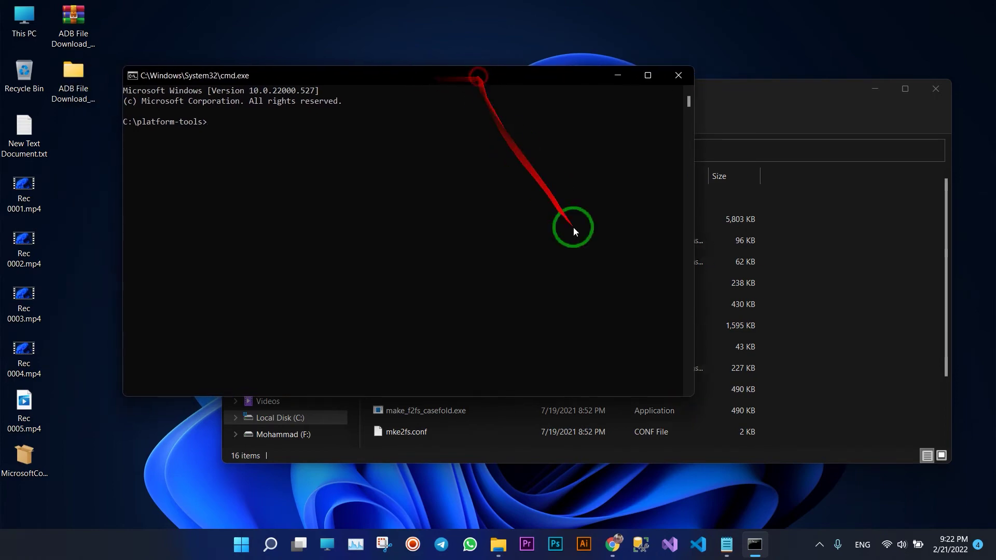
Step: Copy the adb connect command from the Notepad notes, minimize Notepad and paste the command at the C:\platform-tools prompt
left_click(726, 543)
left_click_drag(138, 218, 69, 217)
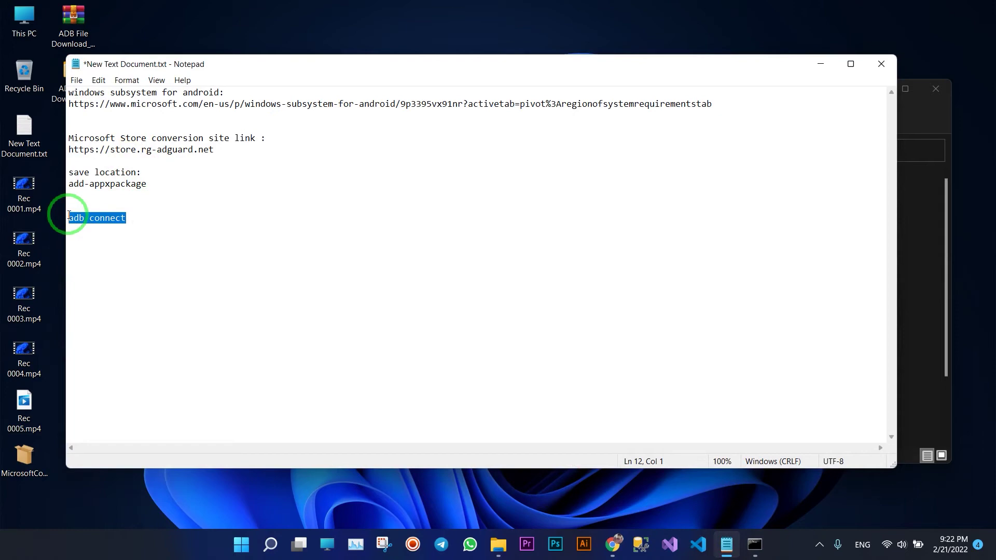
right_click(73, 213)
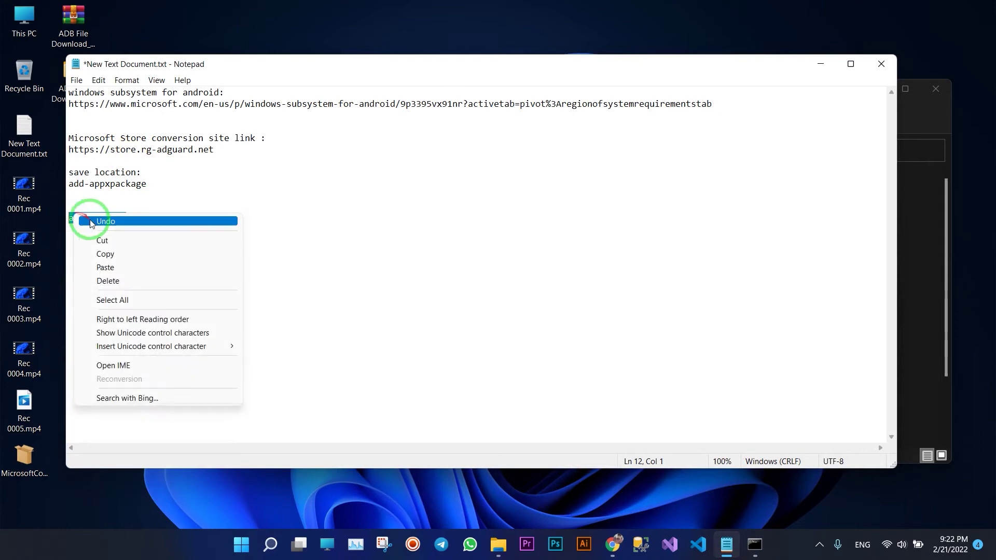
left_click(105, 255)
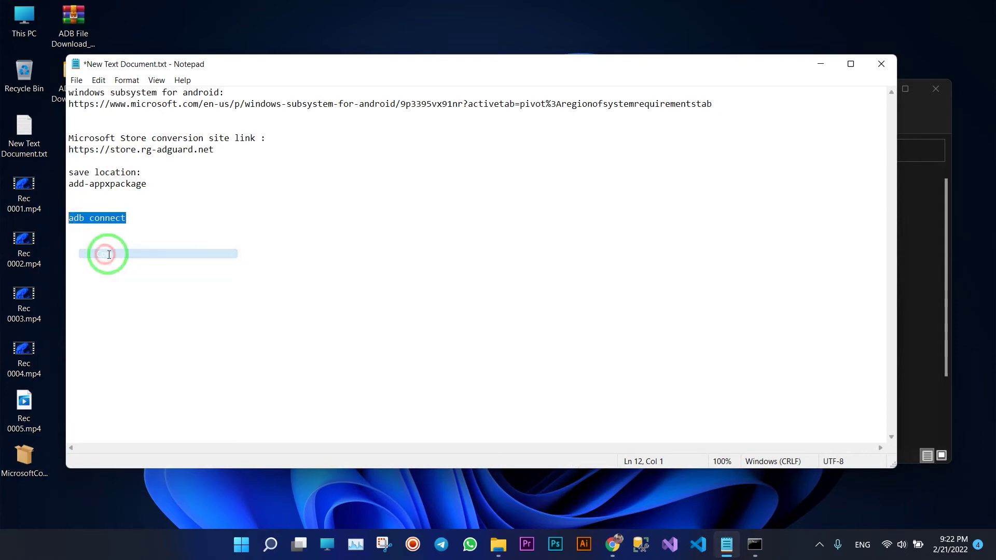
left_click(818, 63)
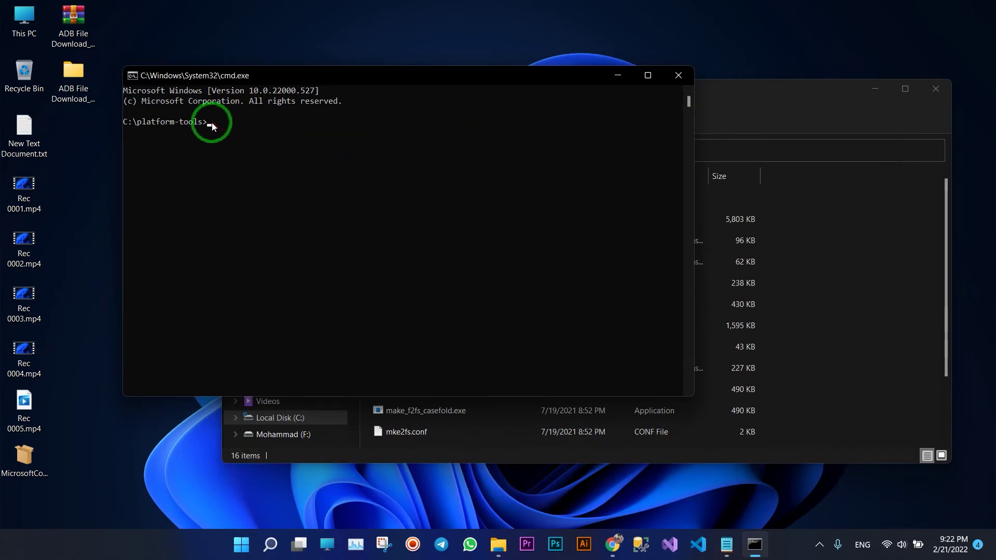
right_click(212, 122)
Step: Copy the IP address from the Windows Subsystem for Android settings, minimize them and append 172.21.240.7 to the adb connect command
left_click(241, 544)
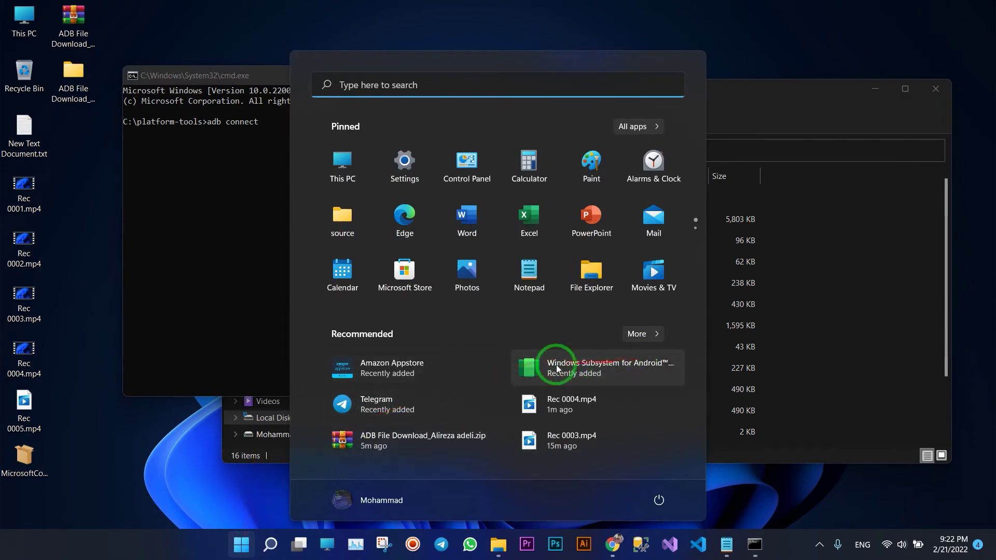
left_click(572, 368)
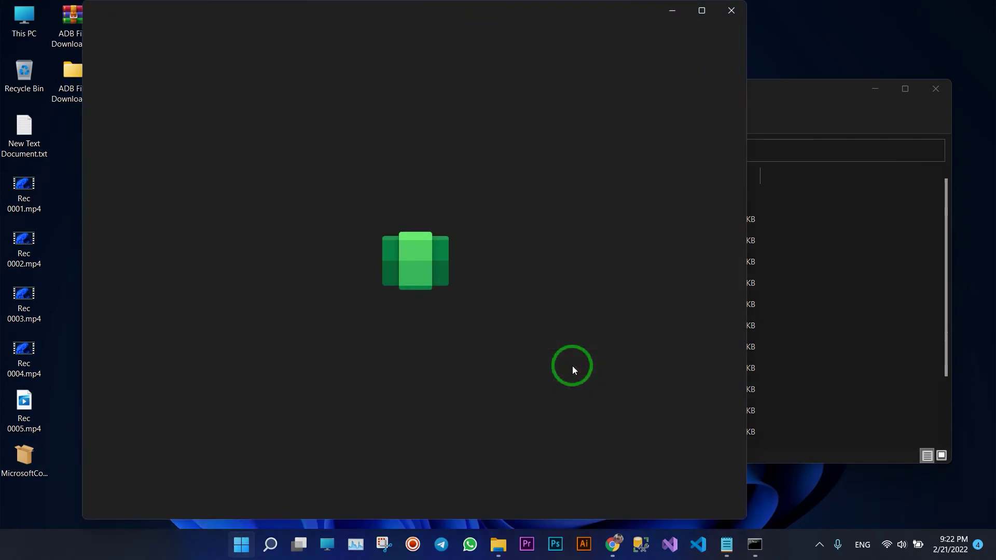
scroll(536, 341, "down", 4)
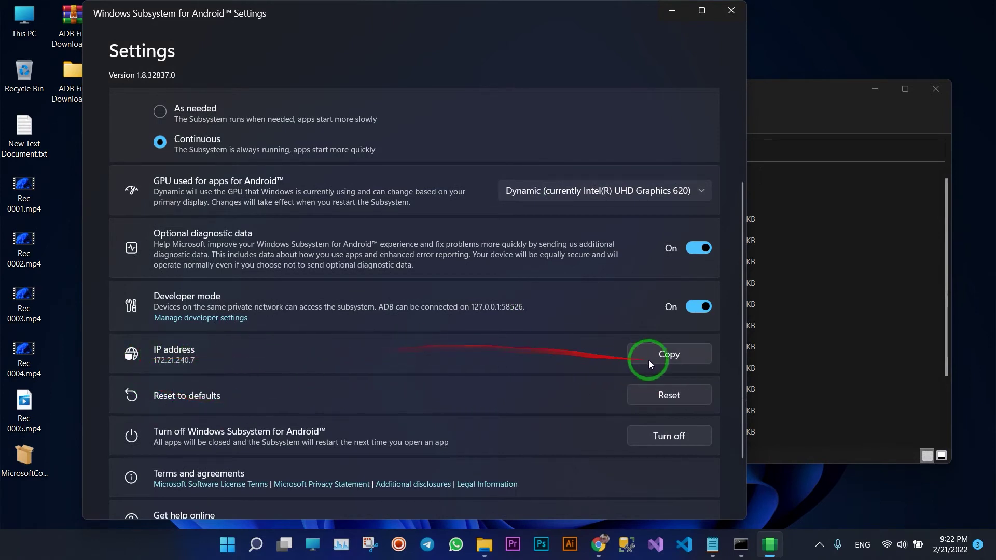
left_click(655, 360)
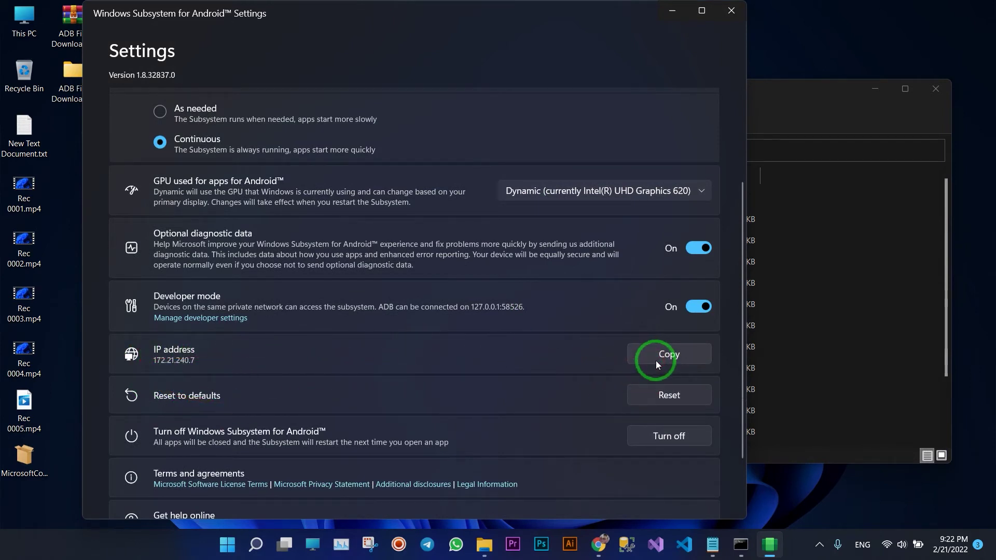
left_click(671, 11)
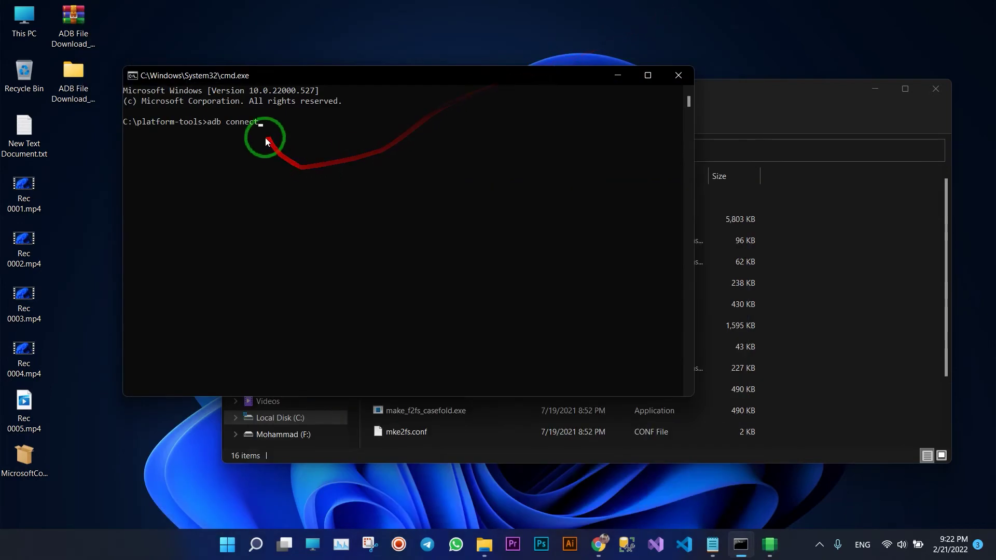
key("ctrl+v")
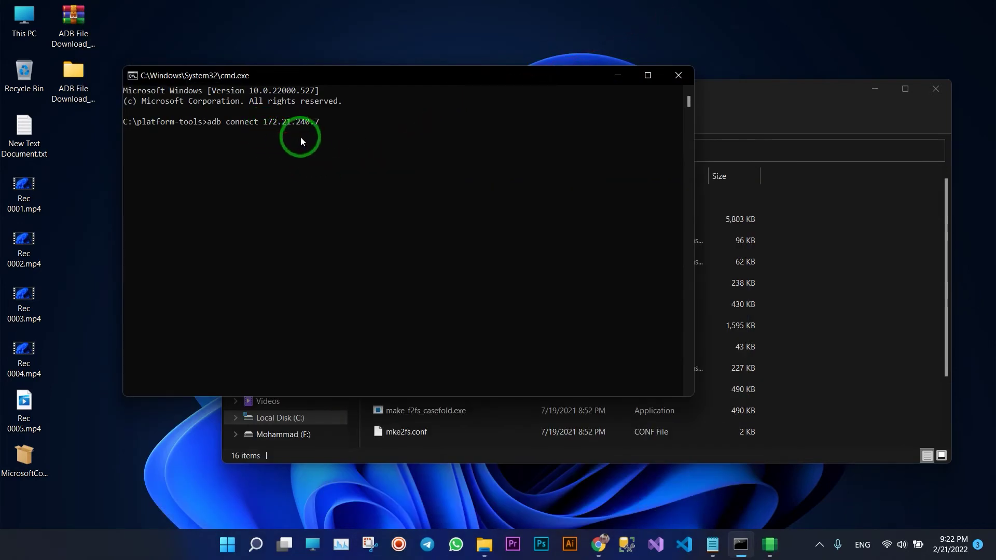
Step: Run adb connect 172.21.240.7, copy the adb devices command from the Notepad notes and run it at the C:\platform-tools prompt
key("Return")
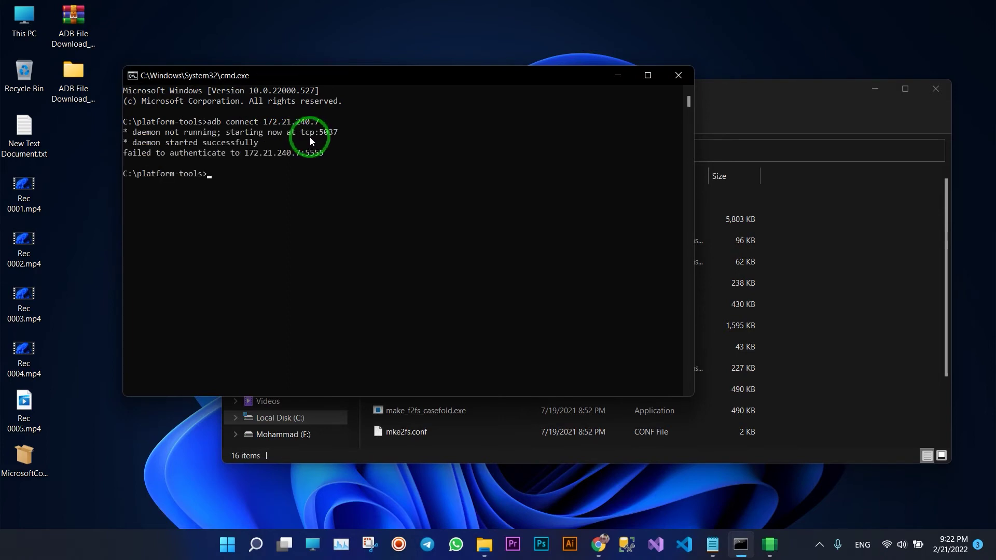
mouse_move(283, 152)
left_mouse_down()
mouse_move(134, 101)
mouse_move(156, 155)
mouse_move(270, 126)
left_mouse_up()
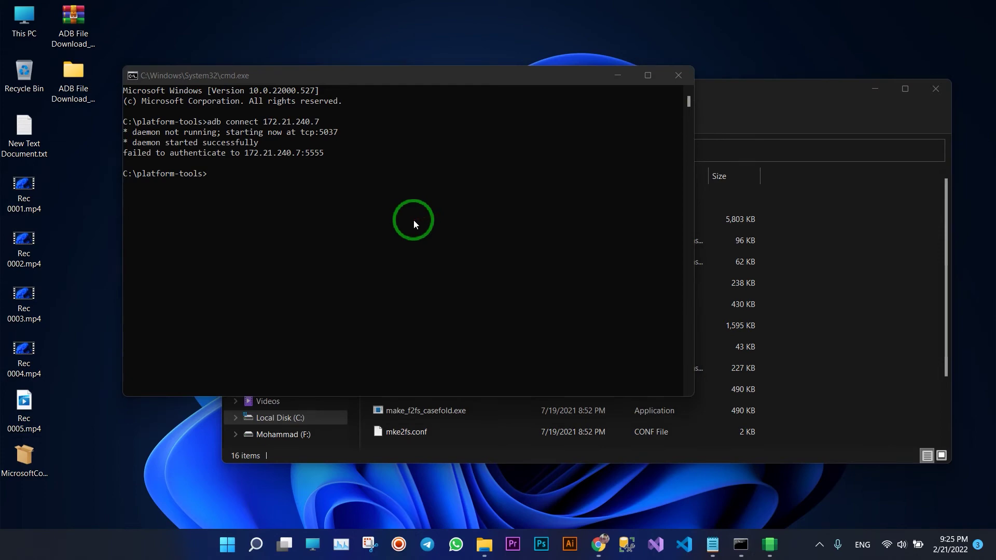
left_click(713, 546)
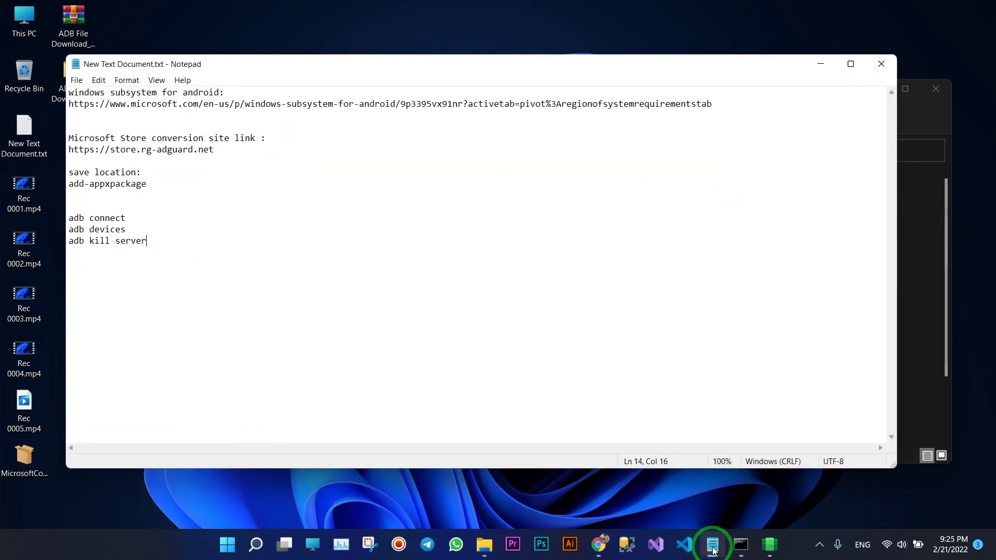
left_click_drag(126, 229, 68, 229)
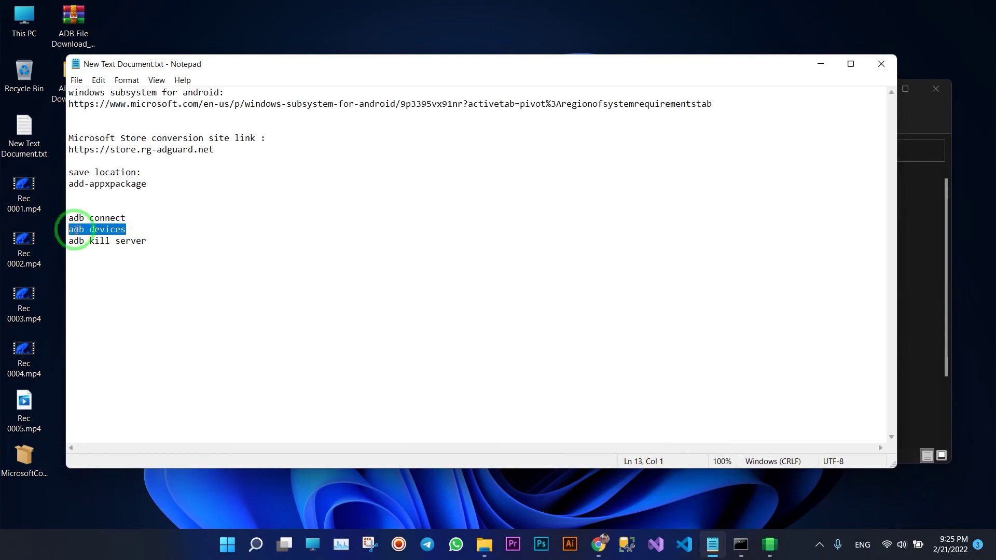
right_click(78, 231)
left_click(100, 270)
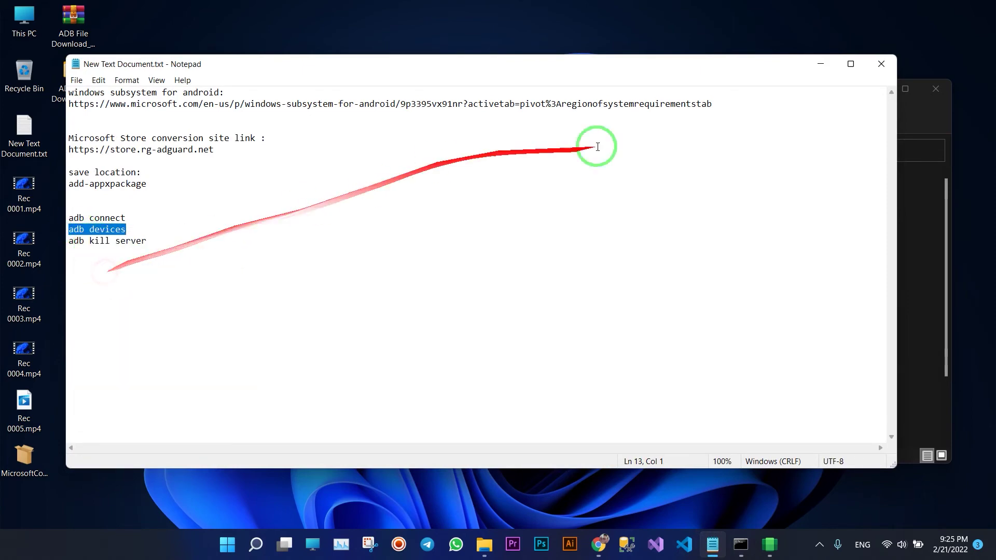
left_click(820, 63)
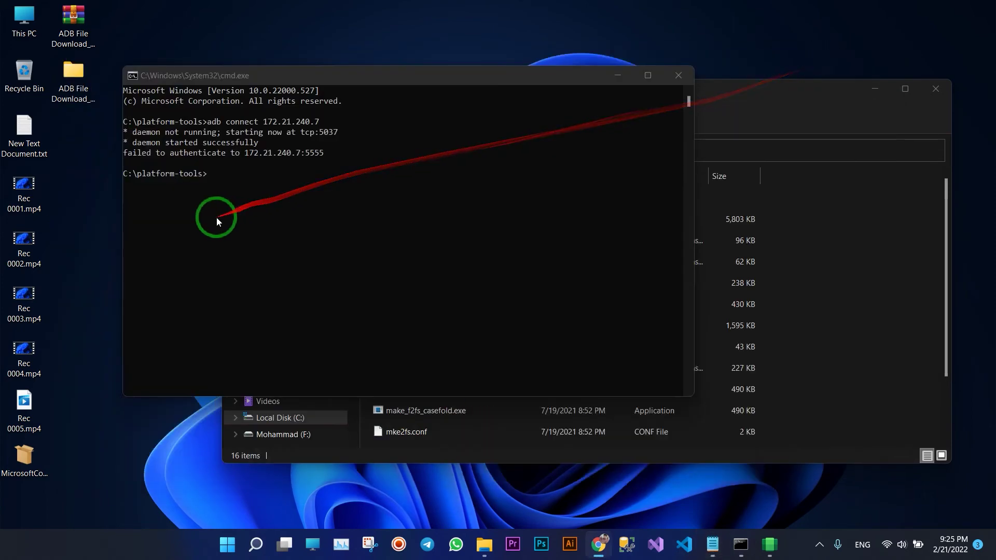
left_click(221, 175)
key("ctrl+v")
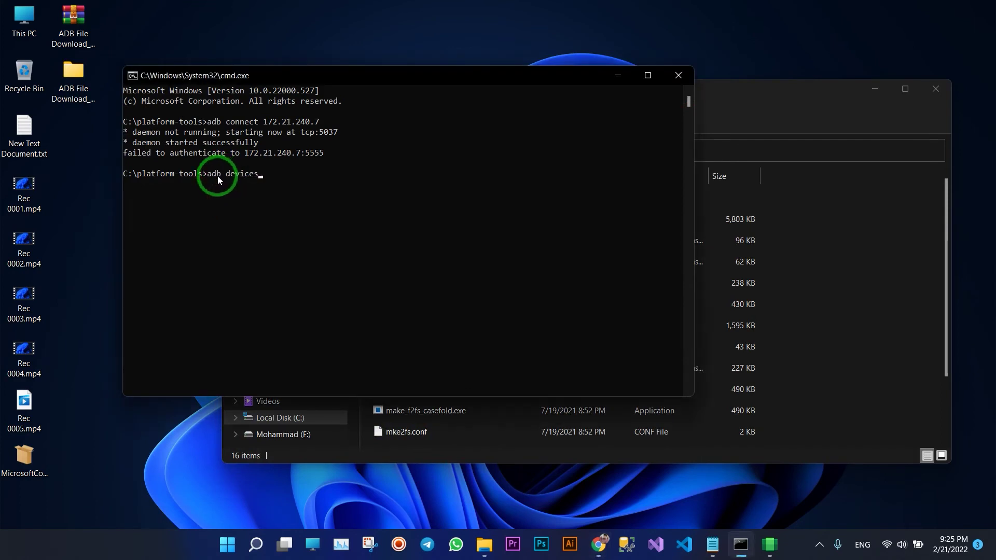
key("Return")
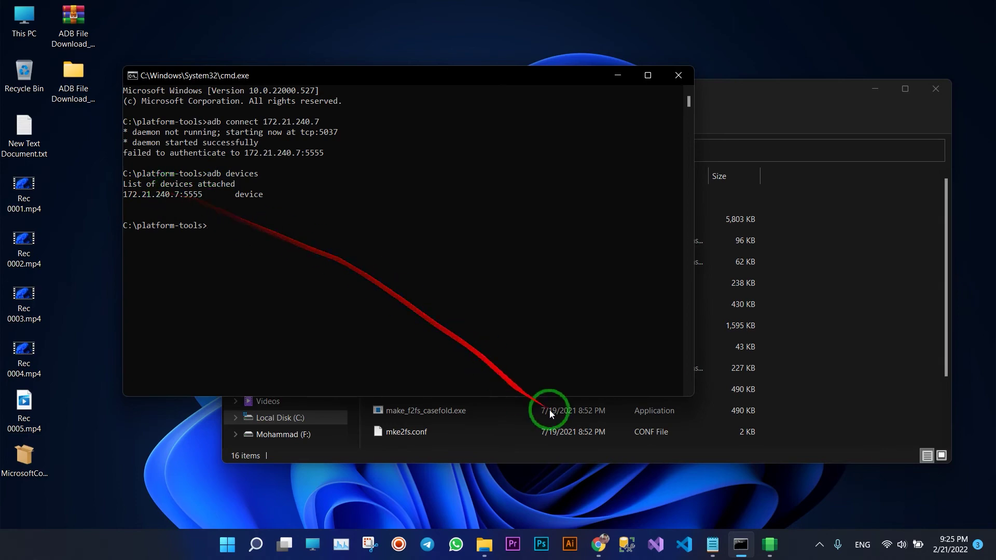
Step: Copy the adb kill server command from the Notepad notes to the prompt, correct it to adb kill-server and run it
left_click(719, 548)
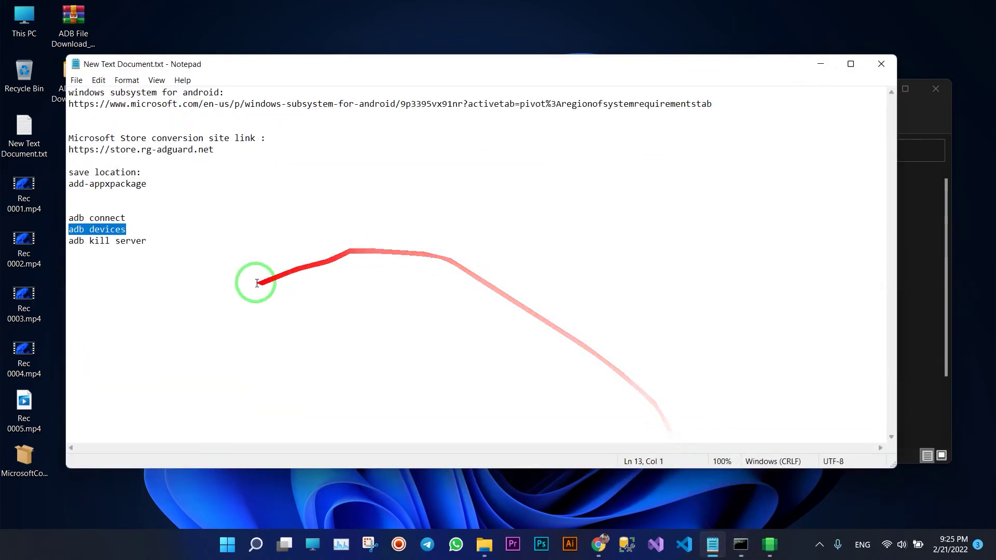
left_click_drag(149, 242, 69, 238)
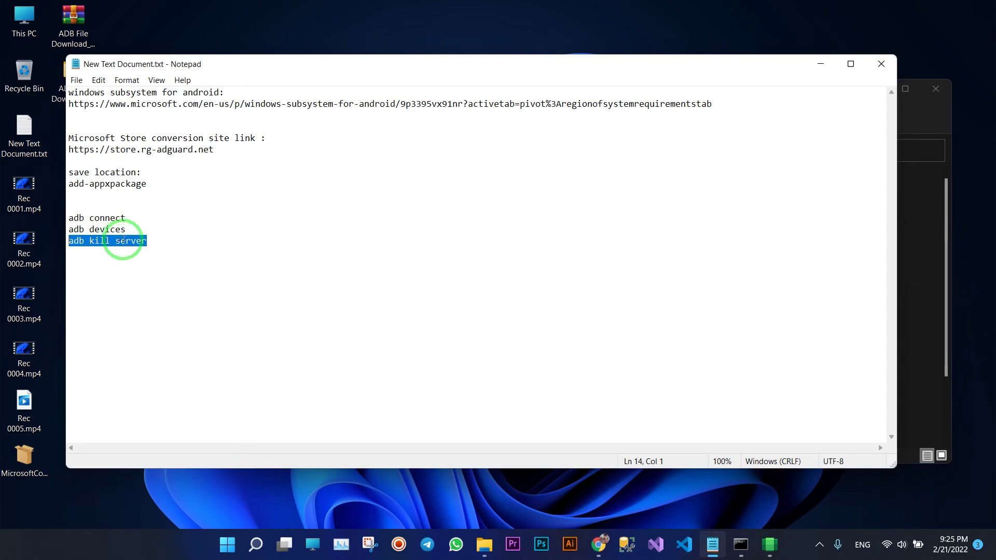
left_click(821, 65)
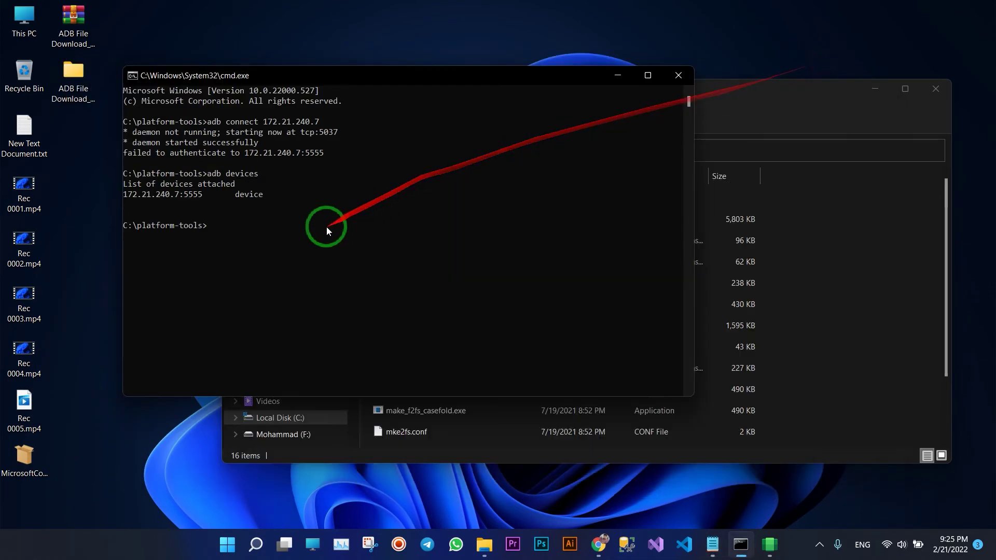
right_click(231, 226)
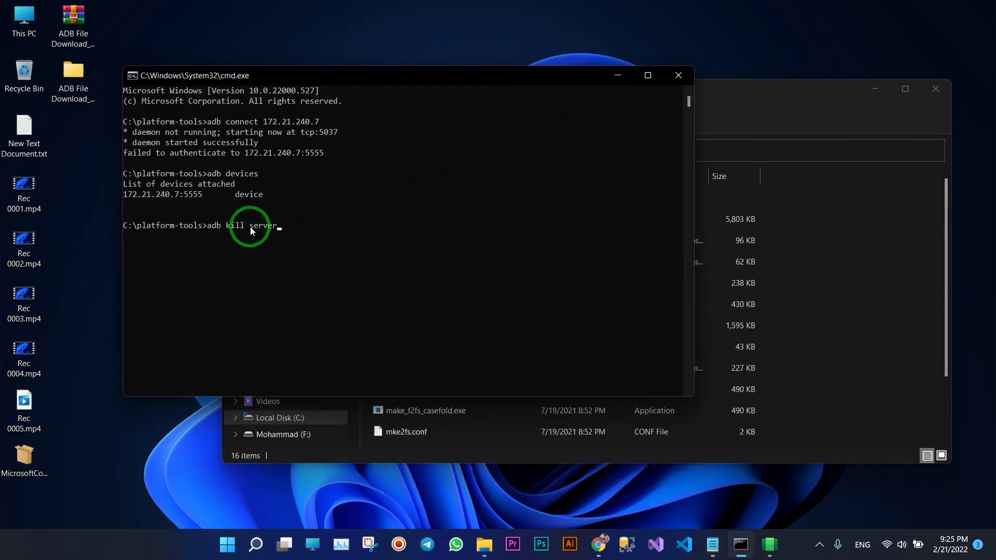
key("Left")
key("Left")
key("Return")
left_click(243, 224)
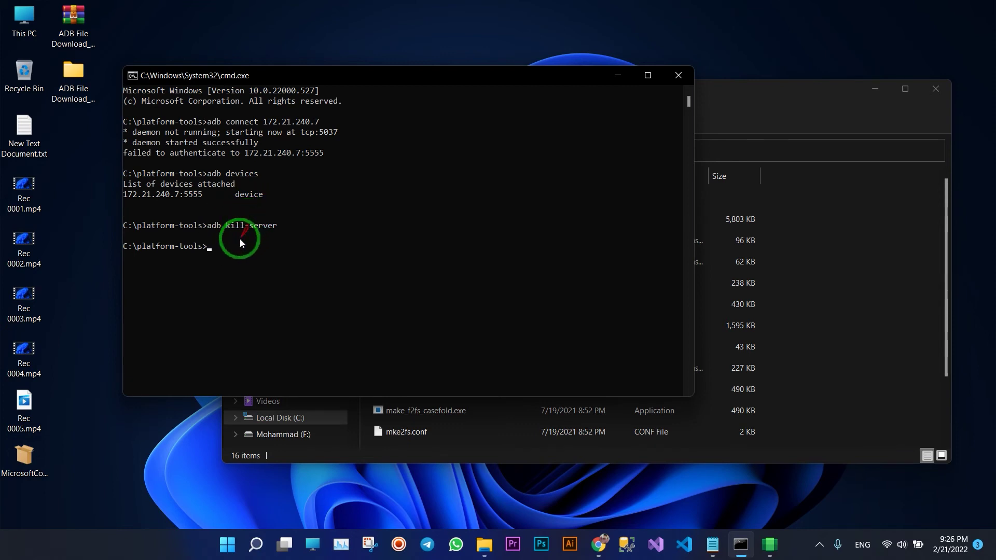
Step: Copy adb connect from the Notepad notes, paste it at the C:\platform-tools prompt and reopen the Windows Subsystem for Android settings
left_click(715, 550)
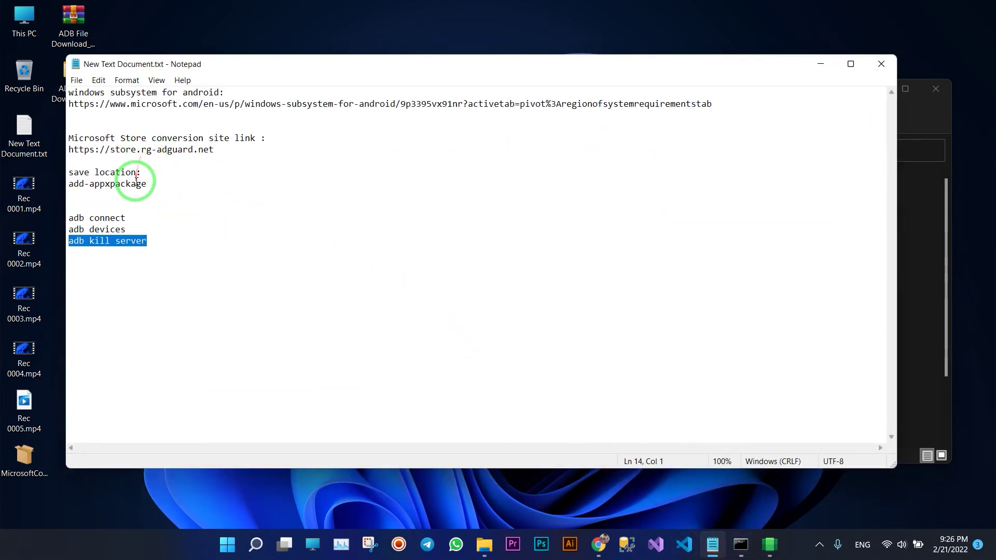
left_click_drag(126, 218, 71, 217)
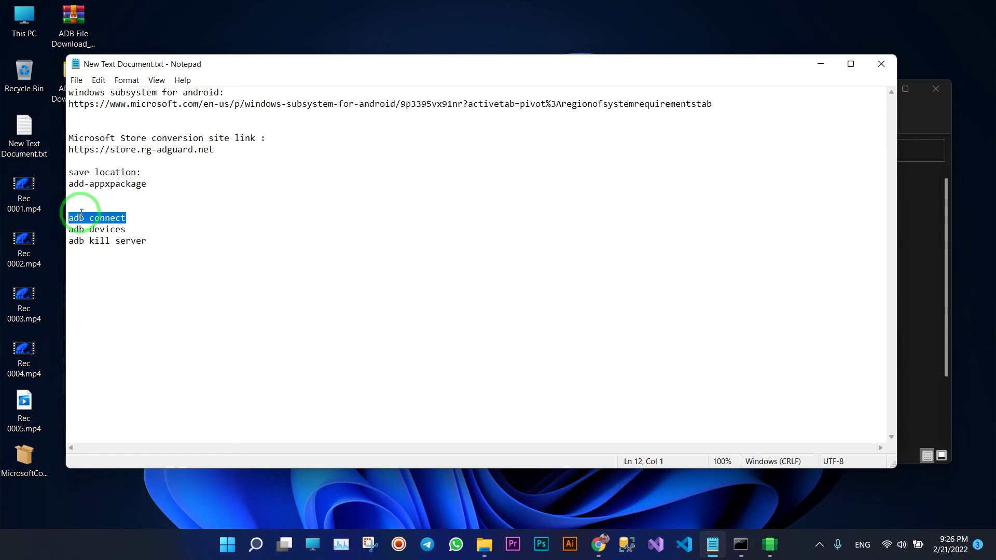
right_click(77, 216)
left_click(113, 256)
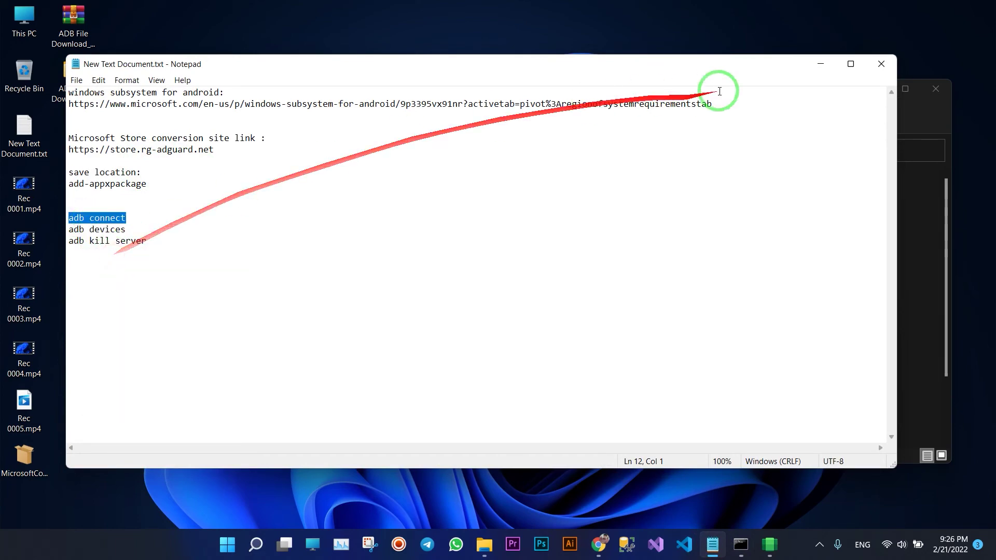
left_click(821, 64)
right_click(214, 248)
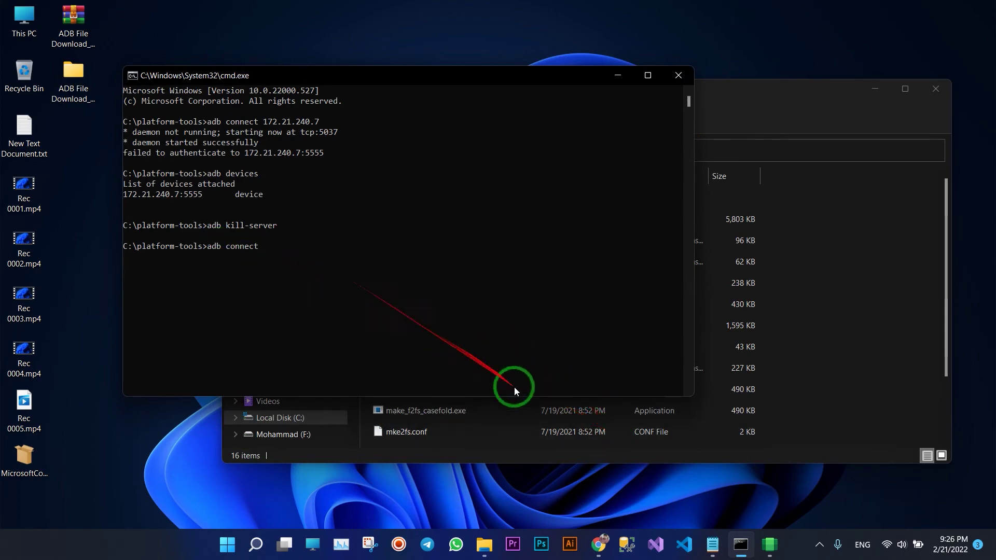
left_click(769, 544)
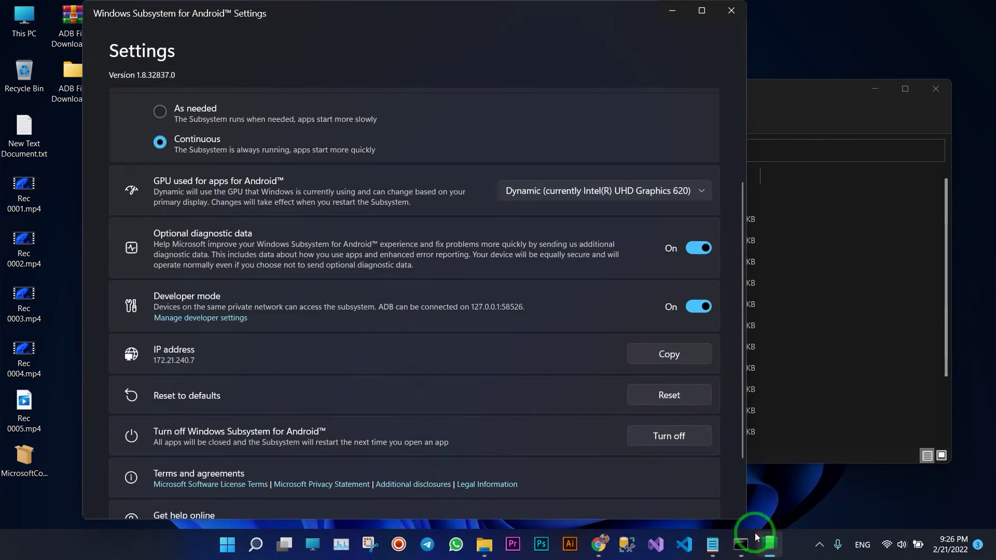